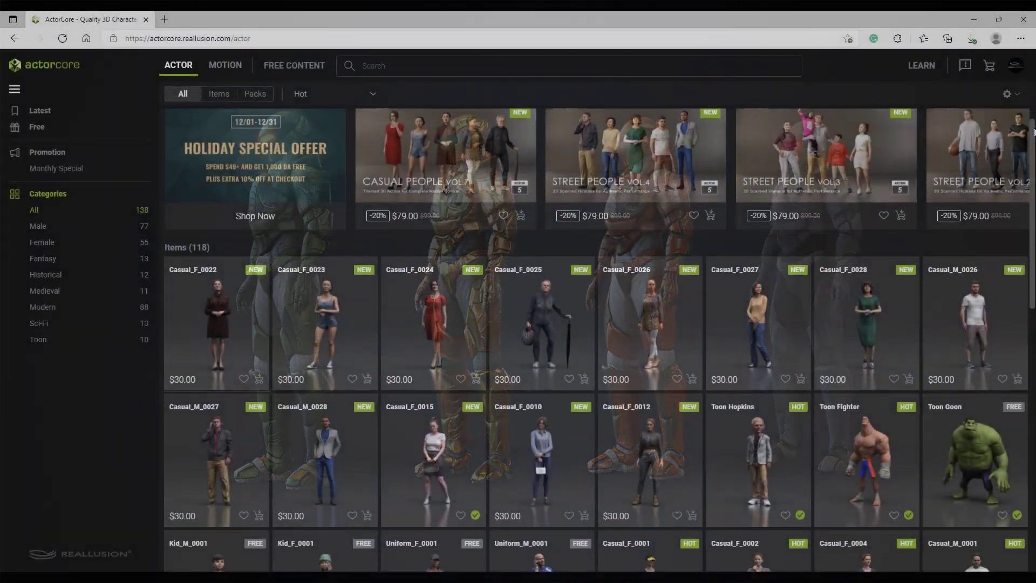
Step through the carousel from Casual People Vol.7 and Street People Vol.4–2 to Casual People Vol.6.
scroll(1034, 166, down, 2)
drag(1035, 166, 1030, 282)
scroll(1030, 282, up, 8)
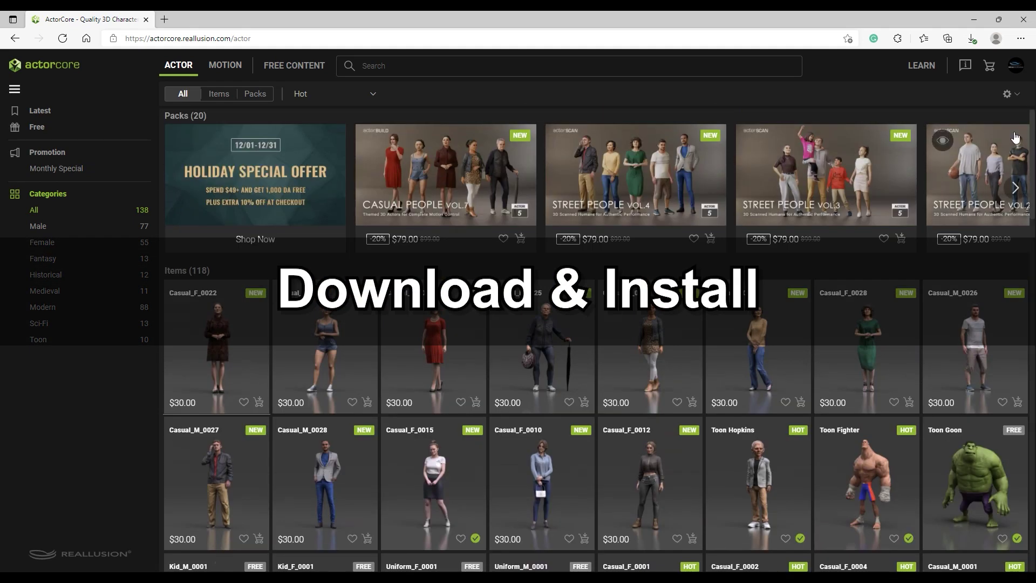
click(494, 180)
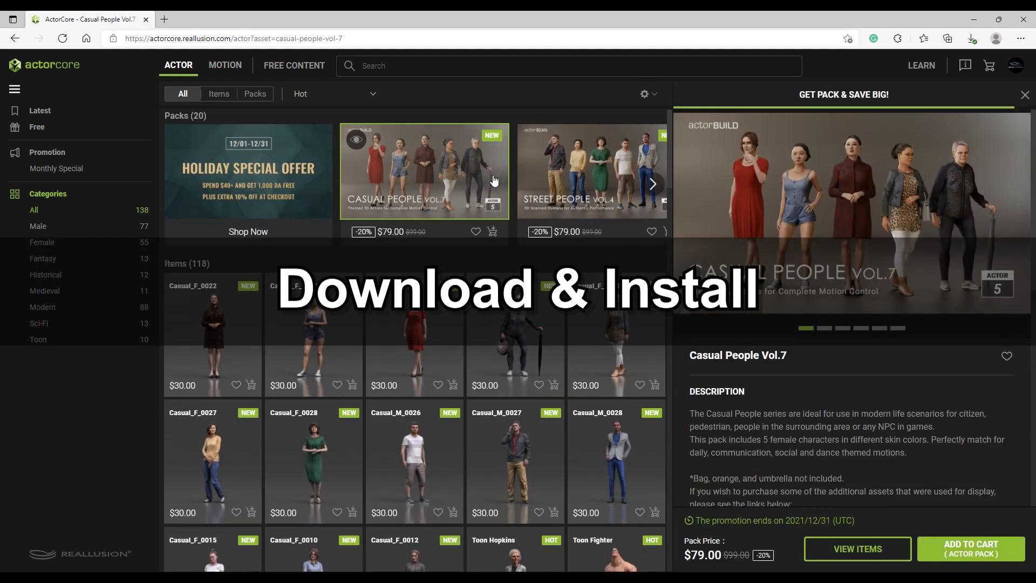
click(621, 185)
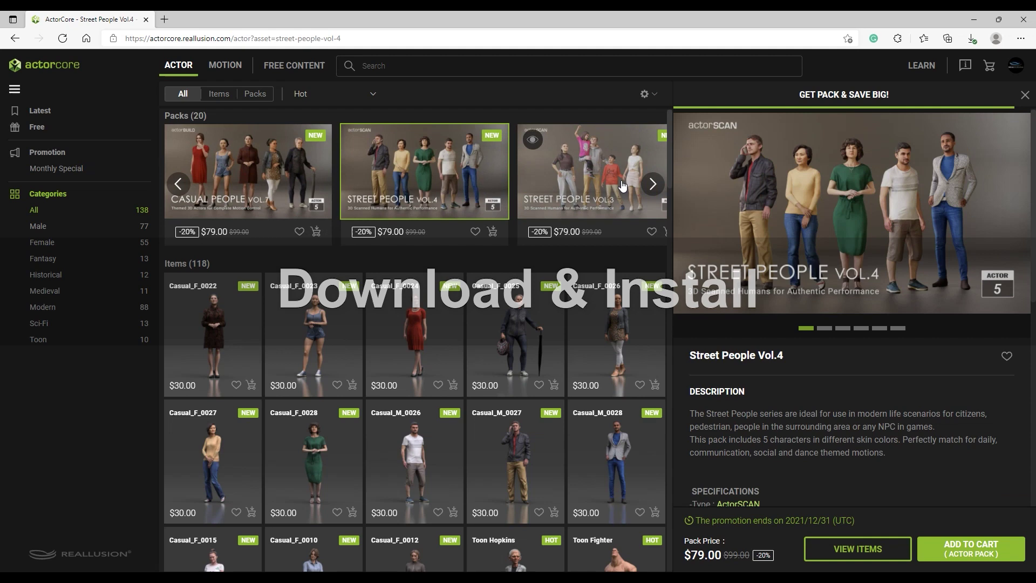
click(623, 185)
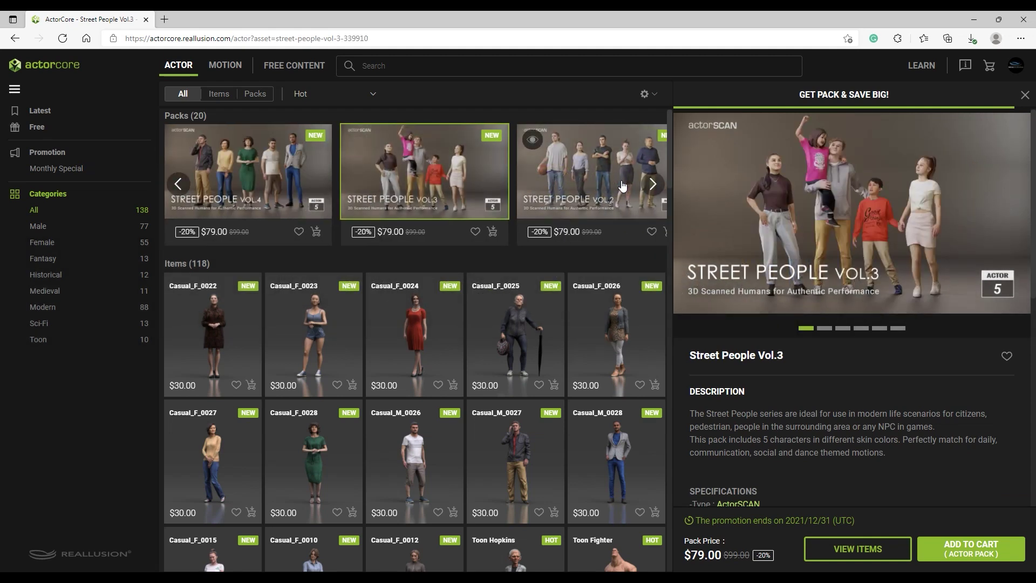
click(622, 185)
click(622, 185)
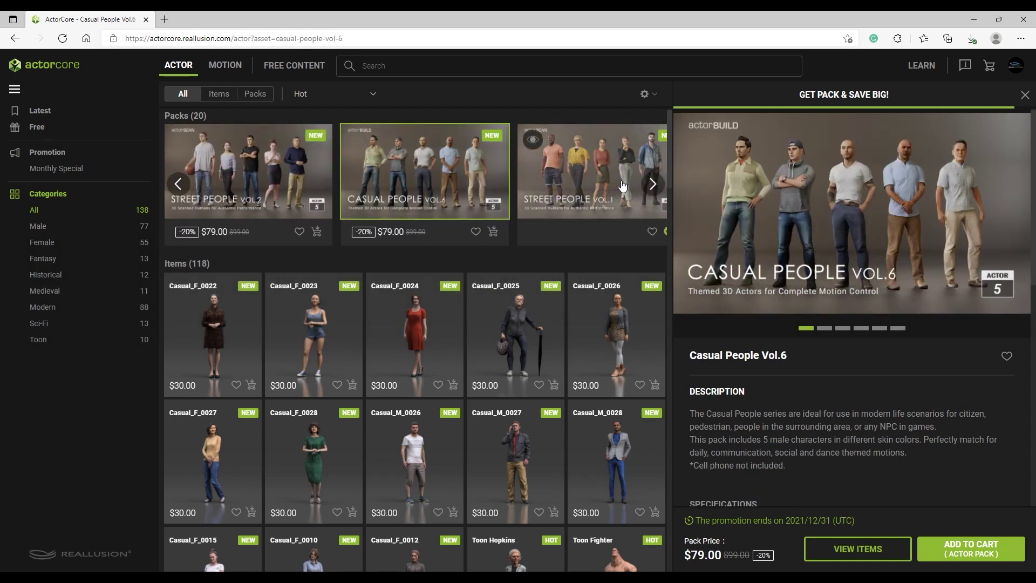
Send the Street People Vol.1 actor pack to the Smart Gallery with iClone as target application.
click(622, 185)
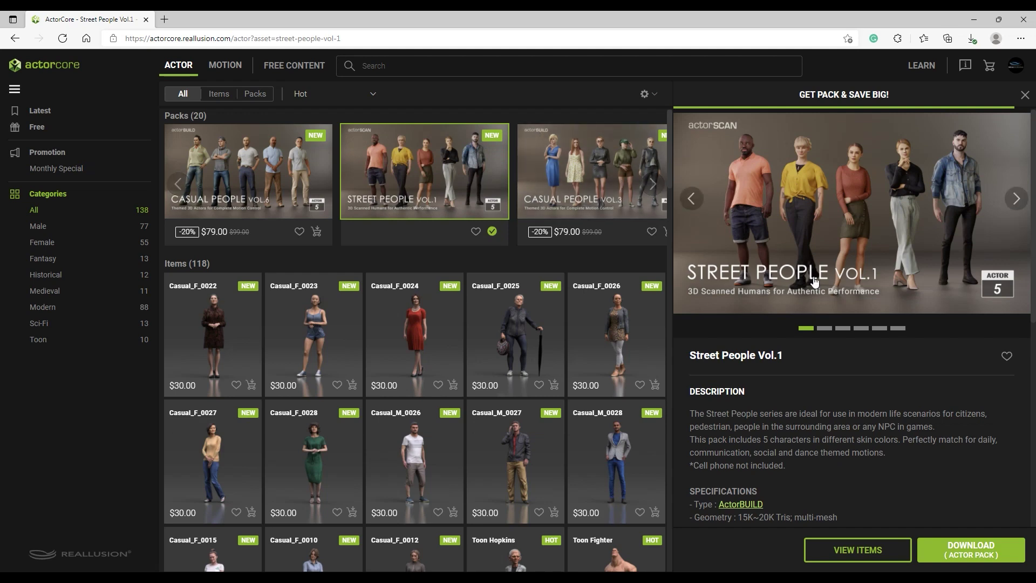
click(1007, 556)
click(591, 234)
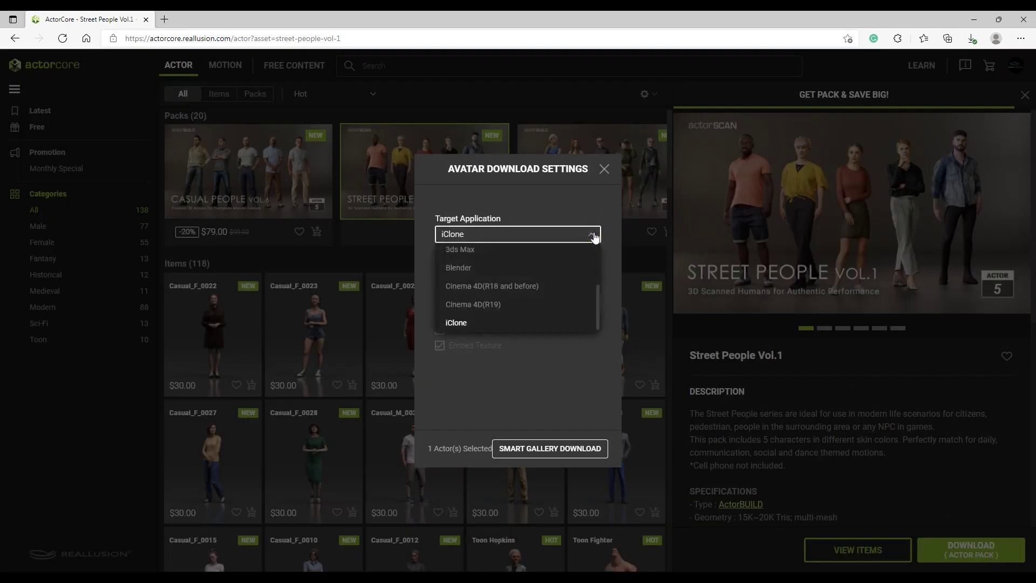
click(566, 329)
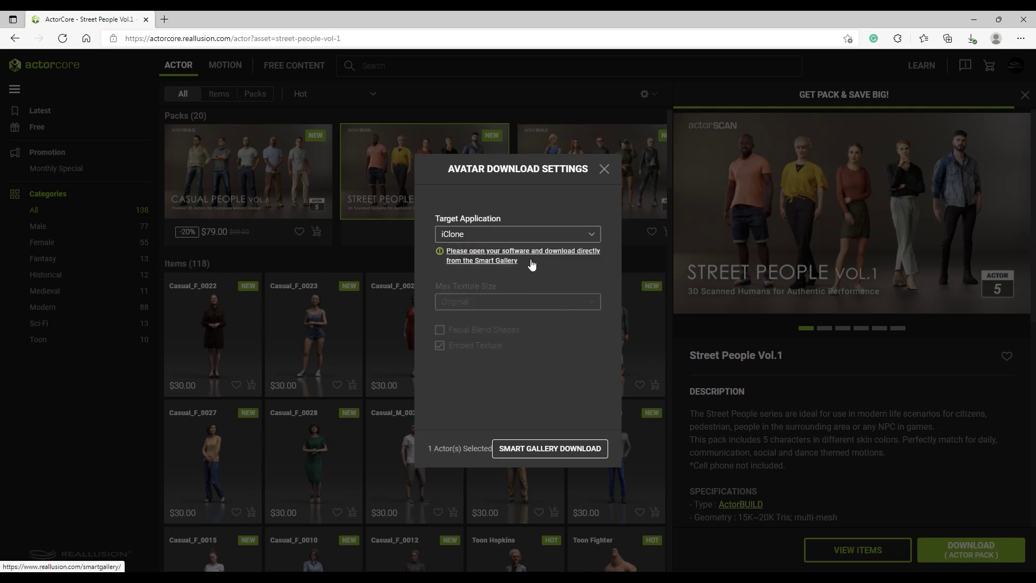
click(550, 448)
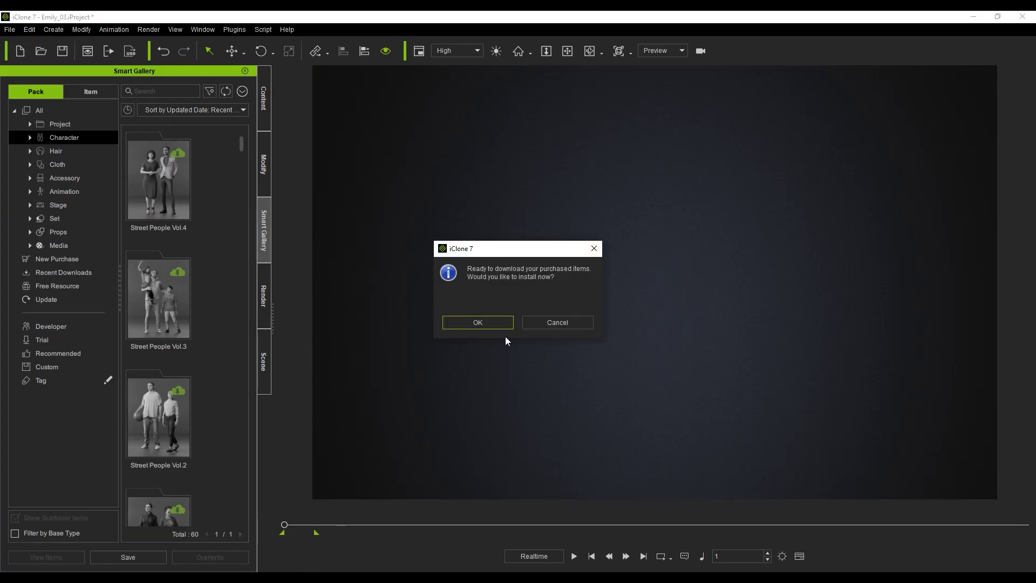
Install Street People Vol.1 and look over its characters in Recent Downloads.
click(503, 322)
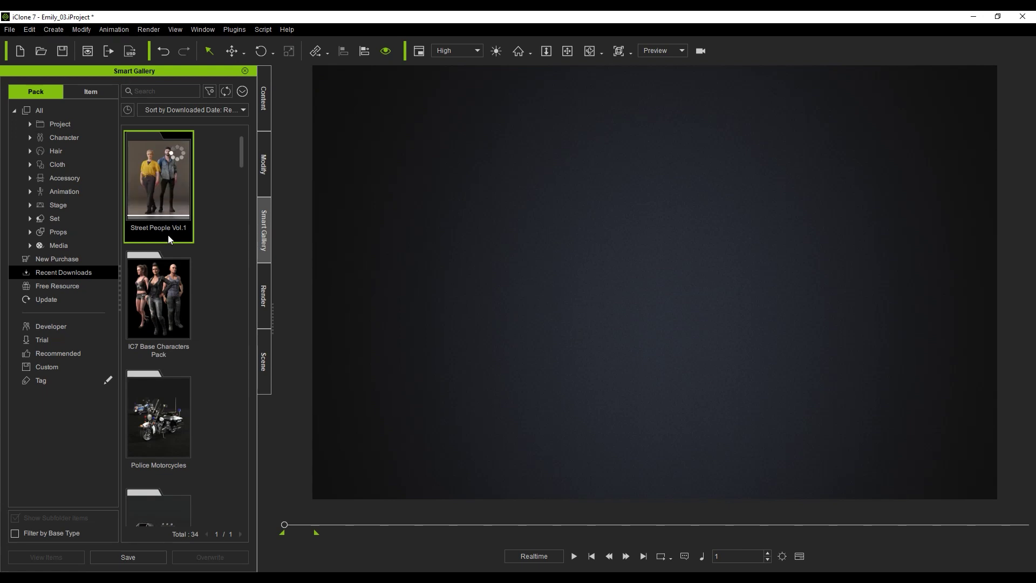
double_click(176, 197)
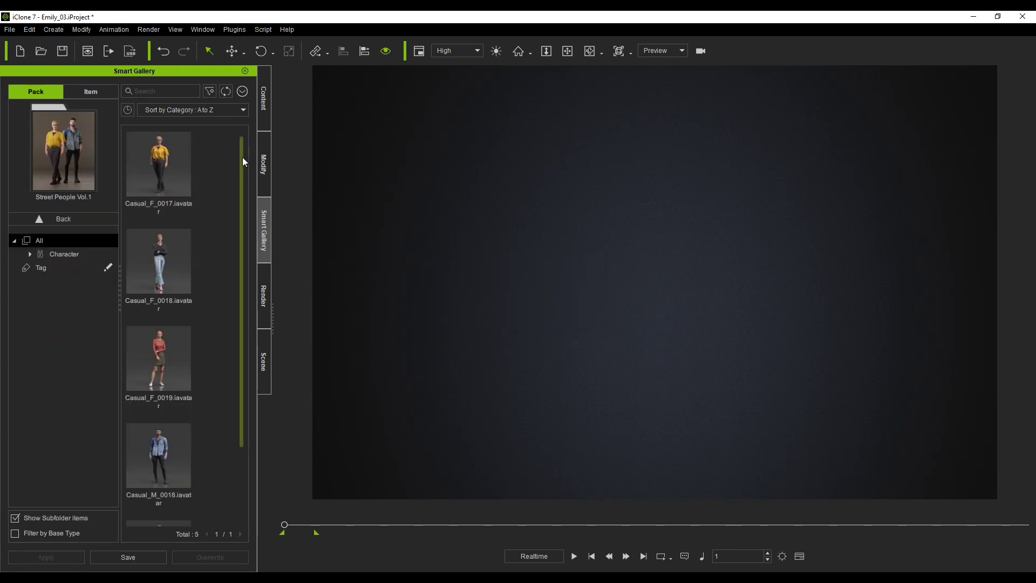
mouse_move(241, 157)
mouse_down()
mouse_move(244, 250)
mouse_move(242, 187)
mouse_move(226, 165)
mouse_up()
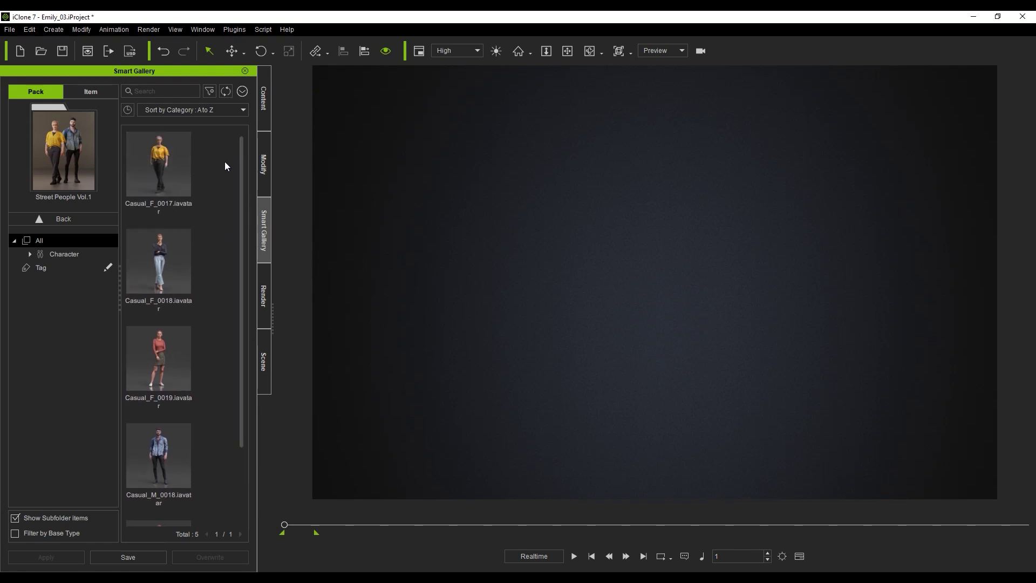
click(89, 218)
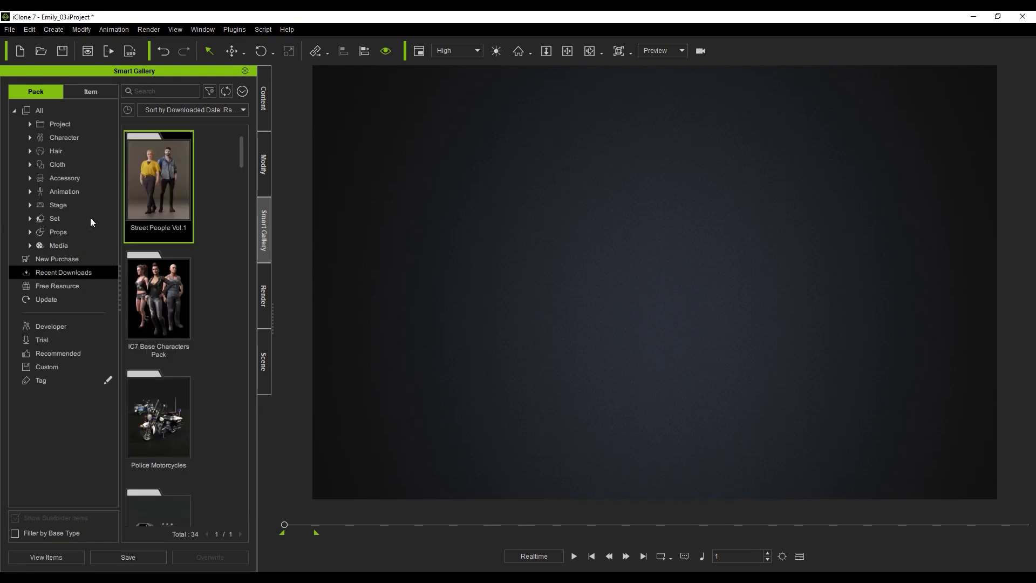
click(217, 154)
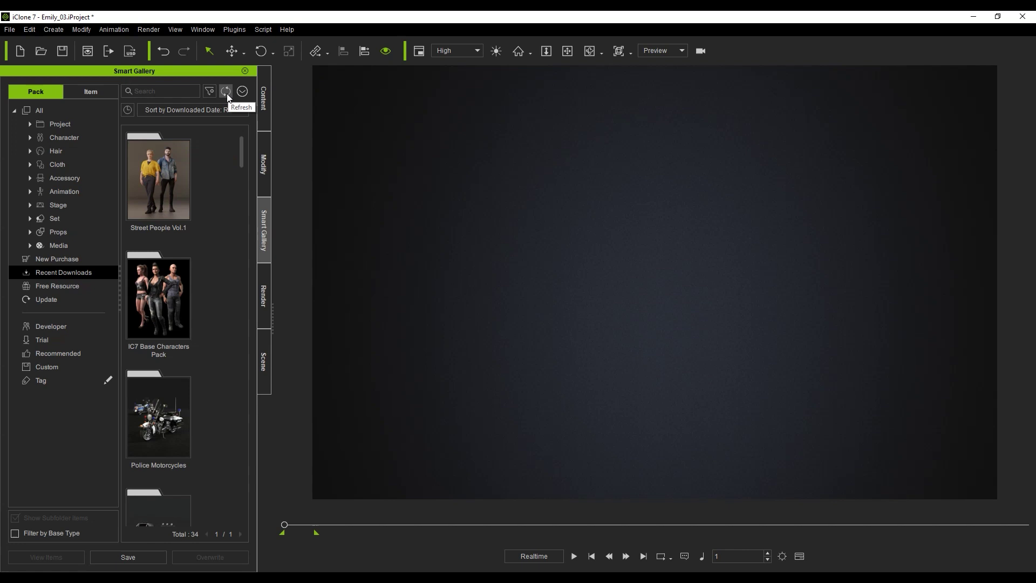
Update the Party People Vol.2 pack to its latest version.
click(79, 300)
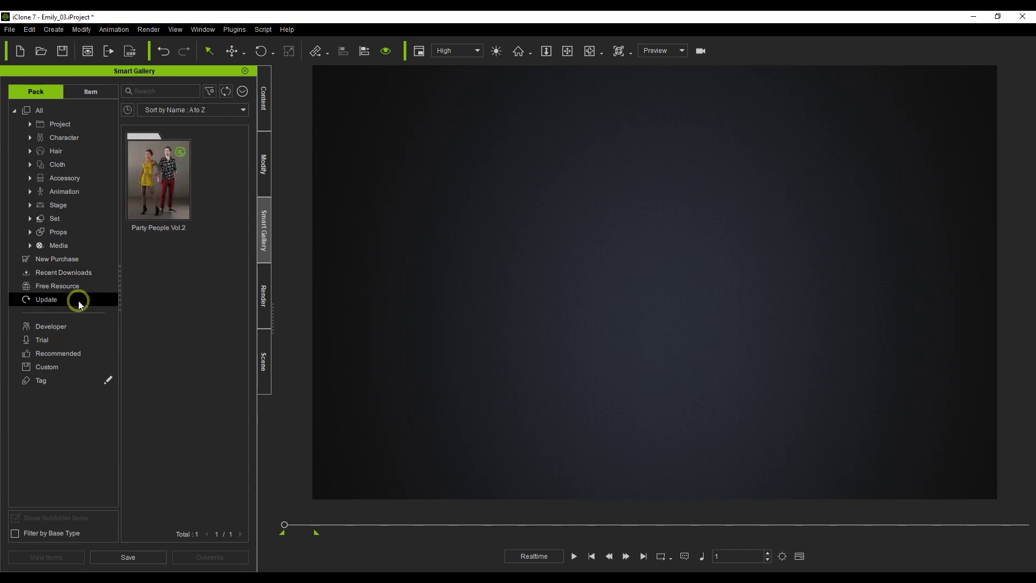
double_click(179, 228)
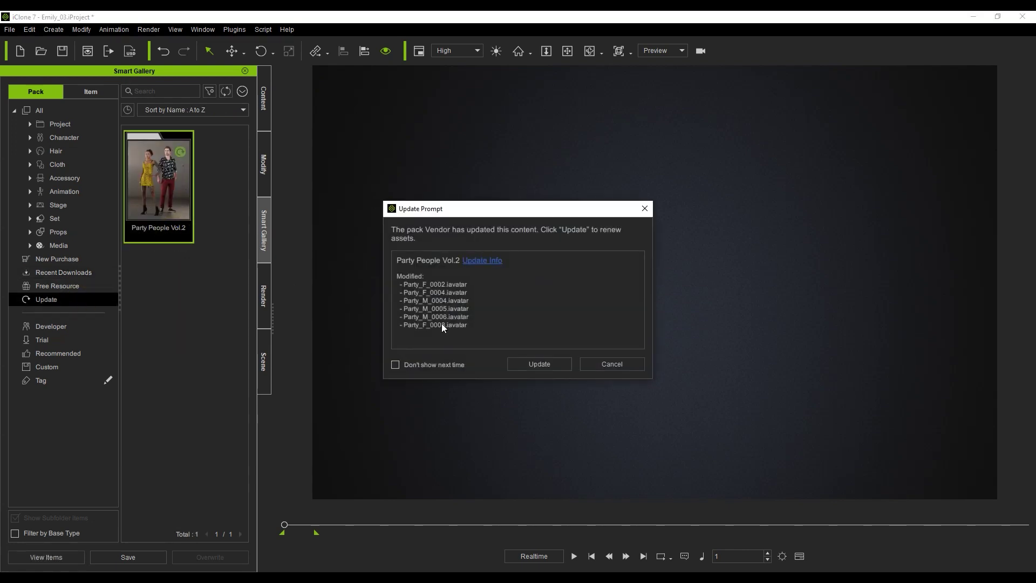
click(540, 364)
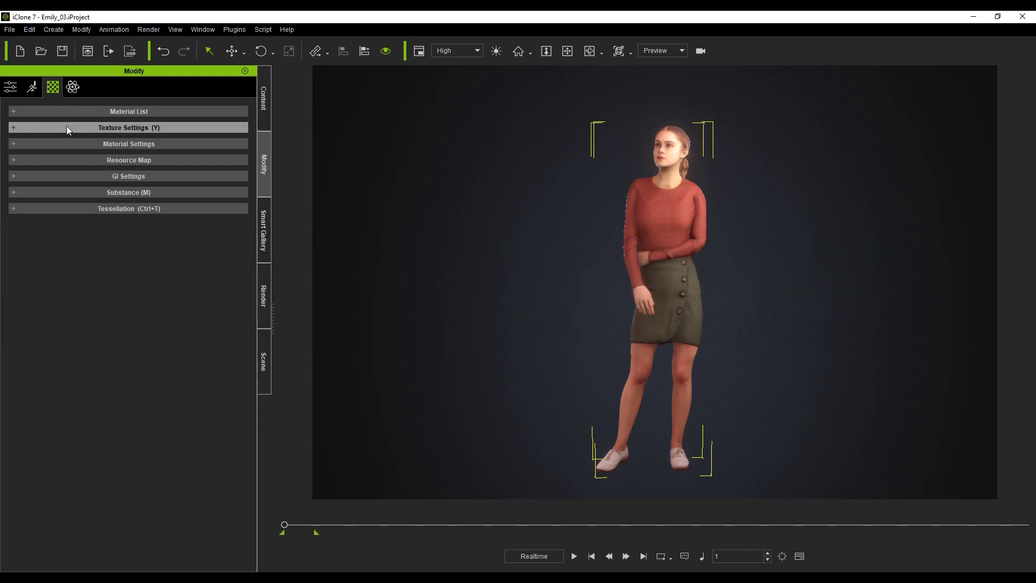
Inspect the Texture Settings and Resource Map sections, then show the Substance (M) section.
click(15, 127)
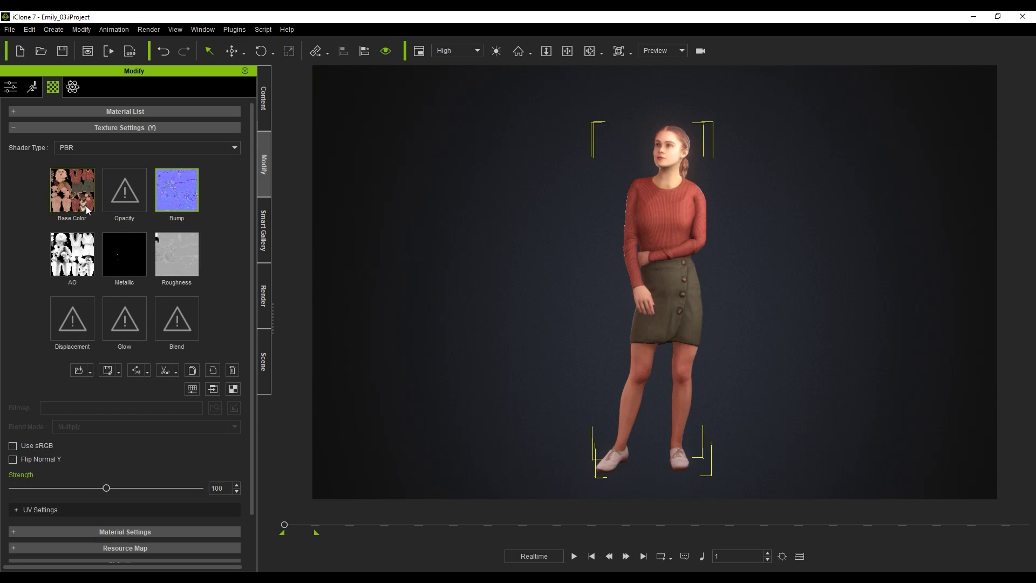
mouse_move(86, 207)
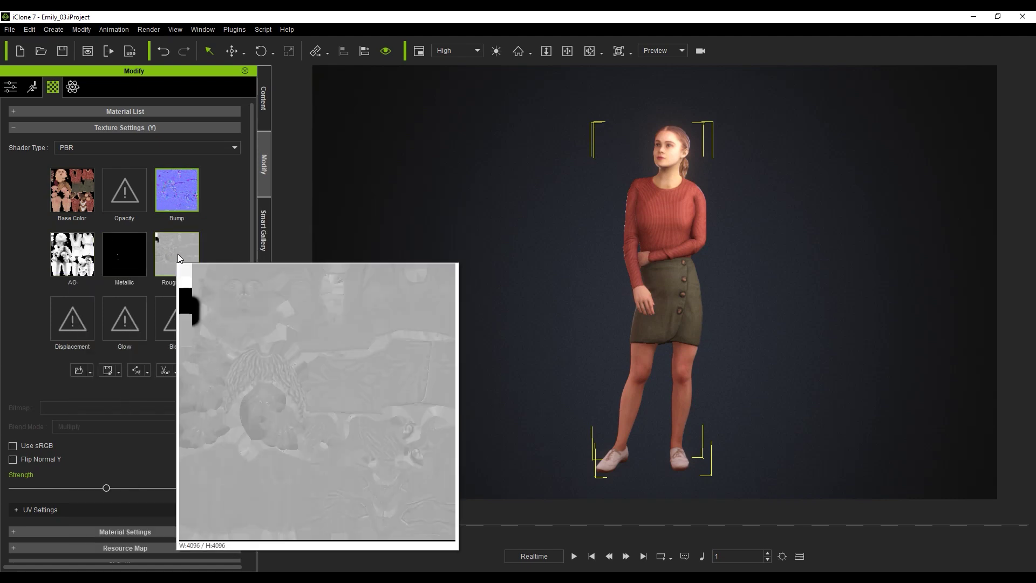
click(13, 128)
click(126, 161)
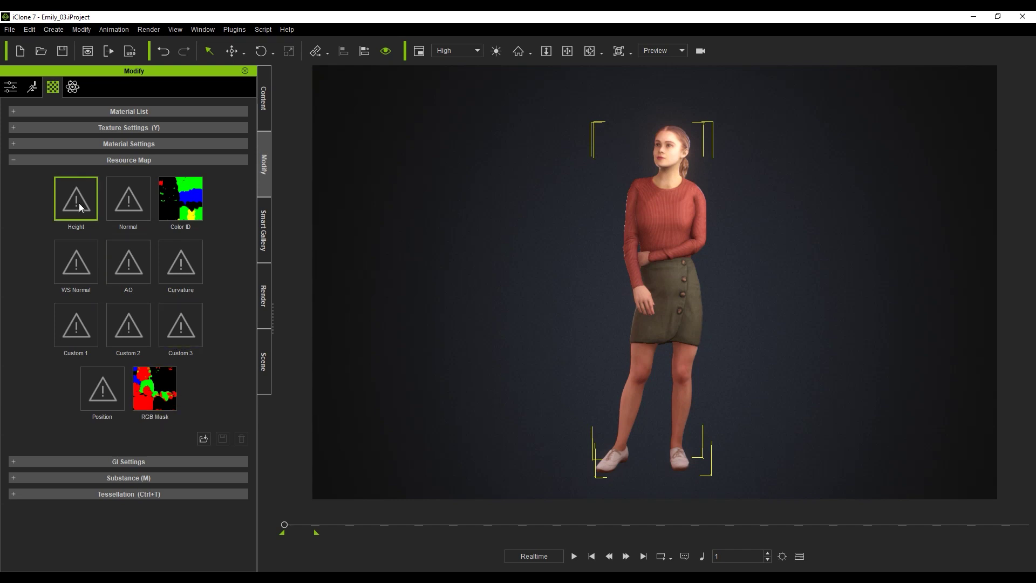
click(12, 160)
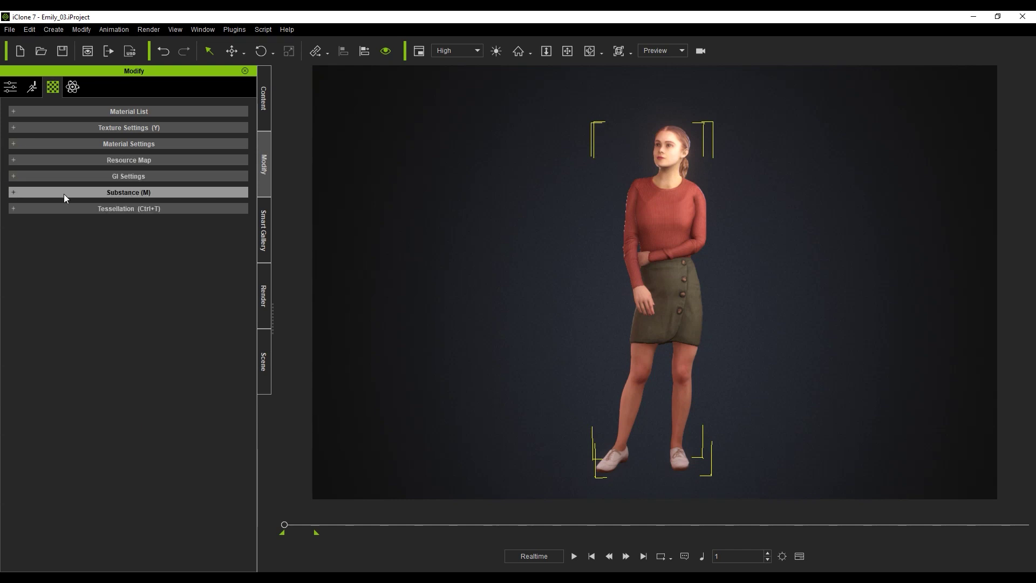
click(165, 195)
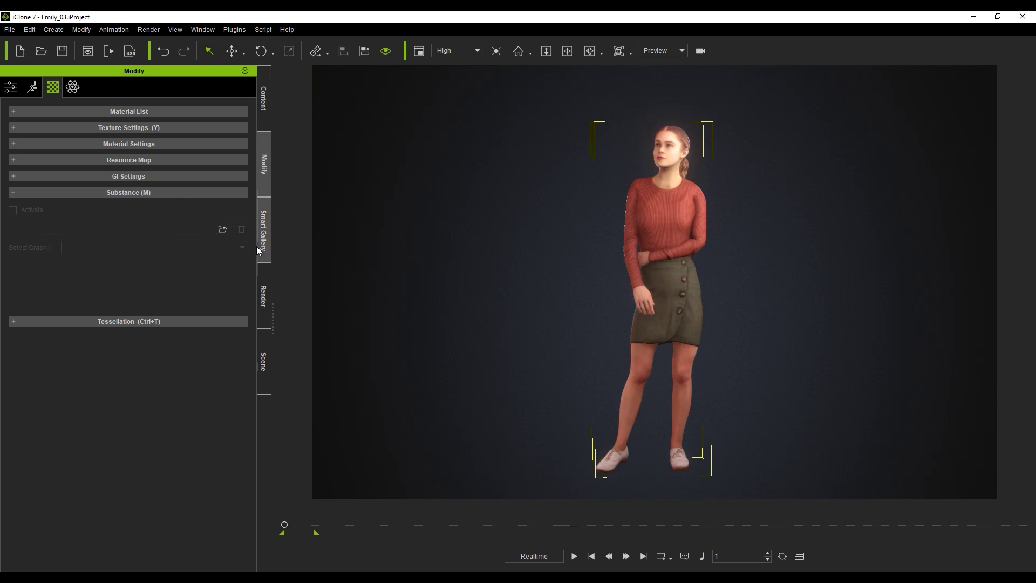
Drag MaterialModifier.isubstance from the IC7 Material Pack onto the standing woman.
click(264, 227)
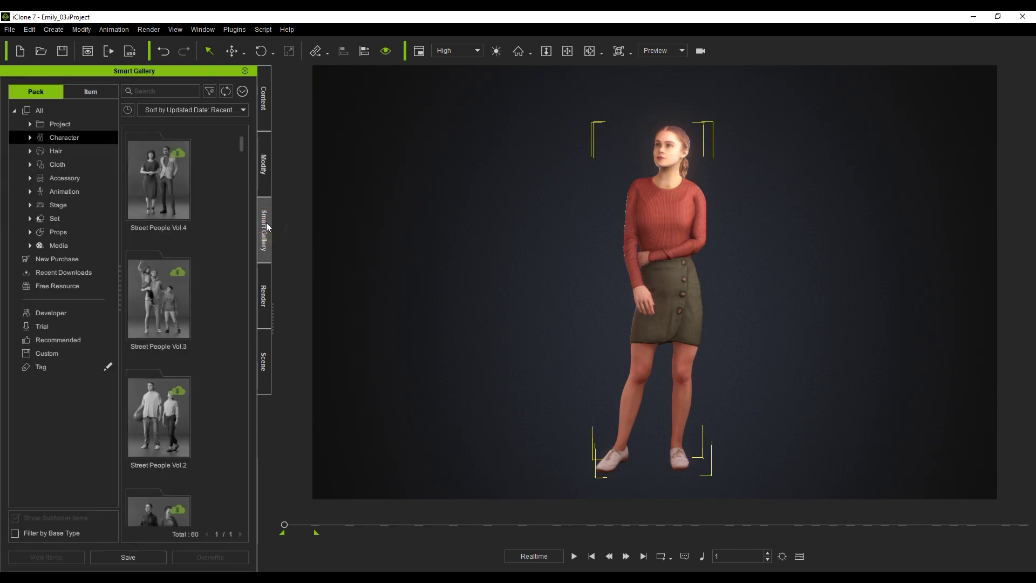
click(32, 248)
click(30, 246)
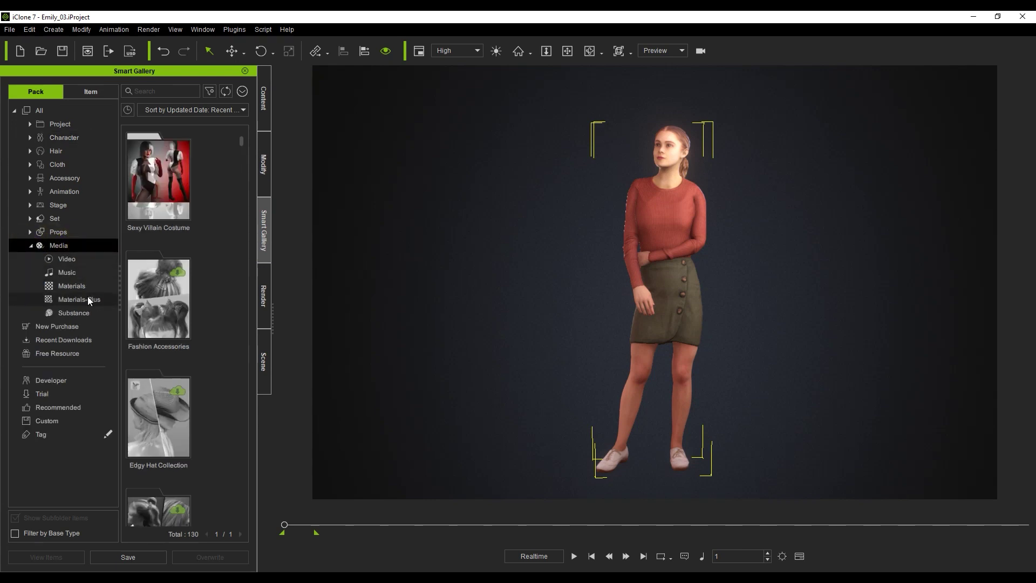
click(88, 314)
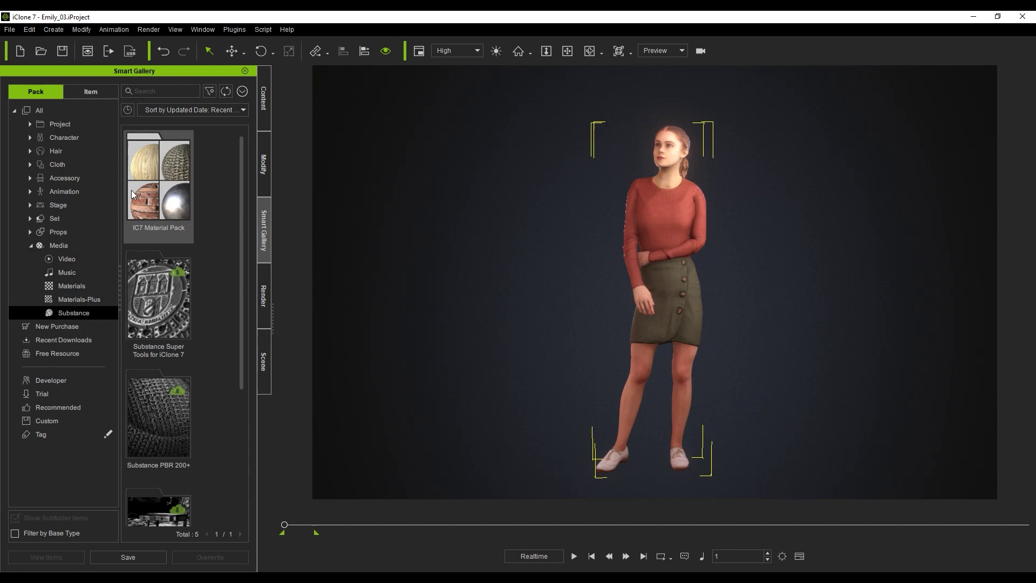
double_click(174, 191)
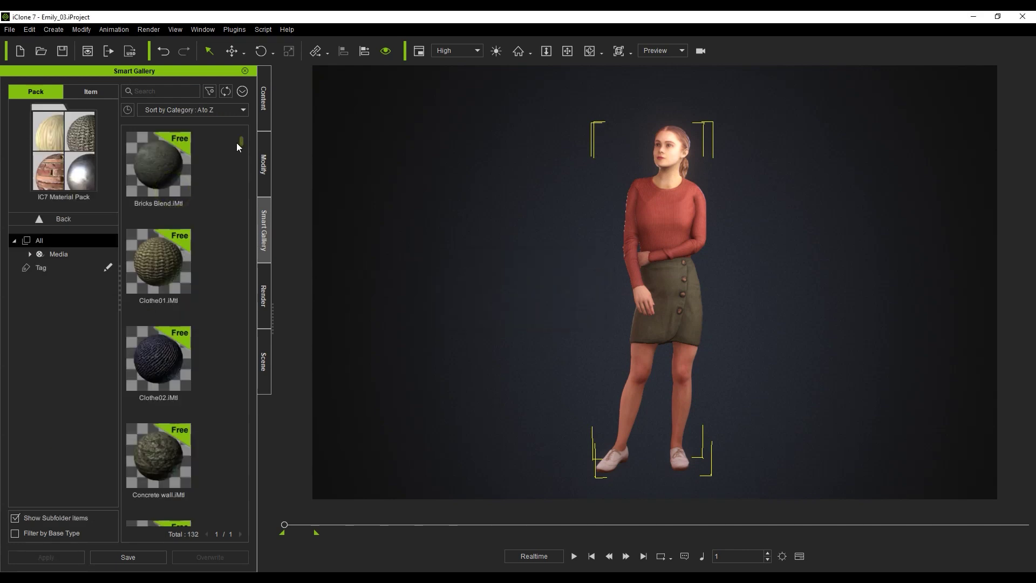
drag(240, 196, 227, 528)
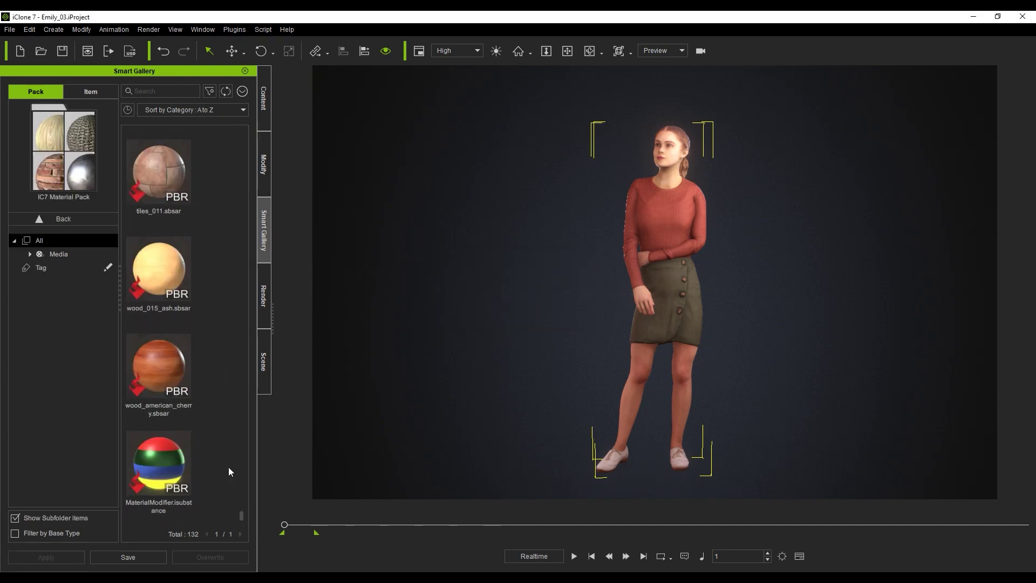
click(180, 458)
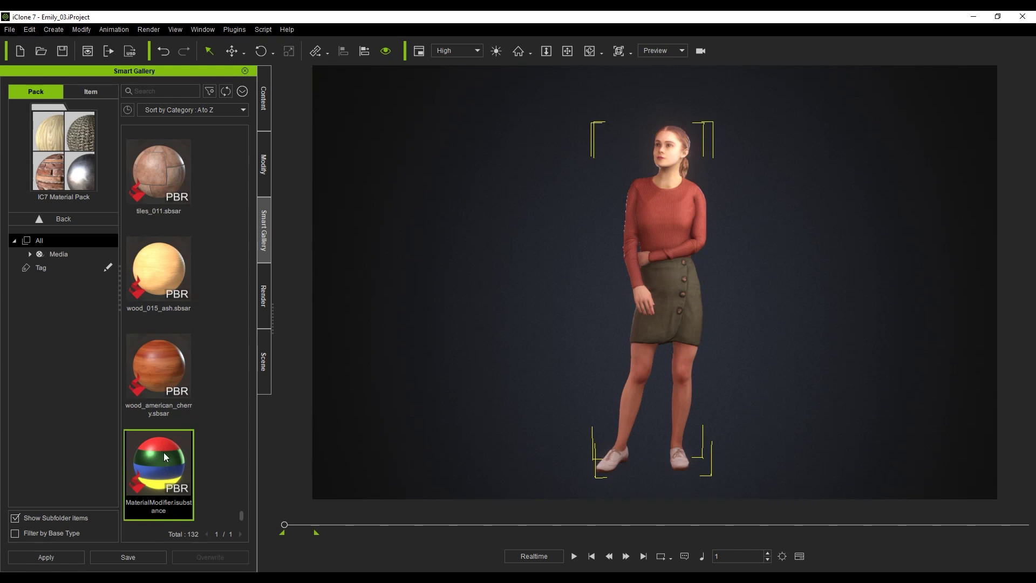
drag(156, 463, 666, 245)
Set Substance Output Size to 2048x2048 and tick Use RGB Mask and Use Color ID Mask.
click(263, 173)
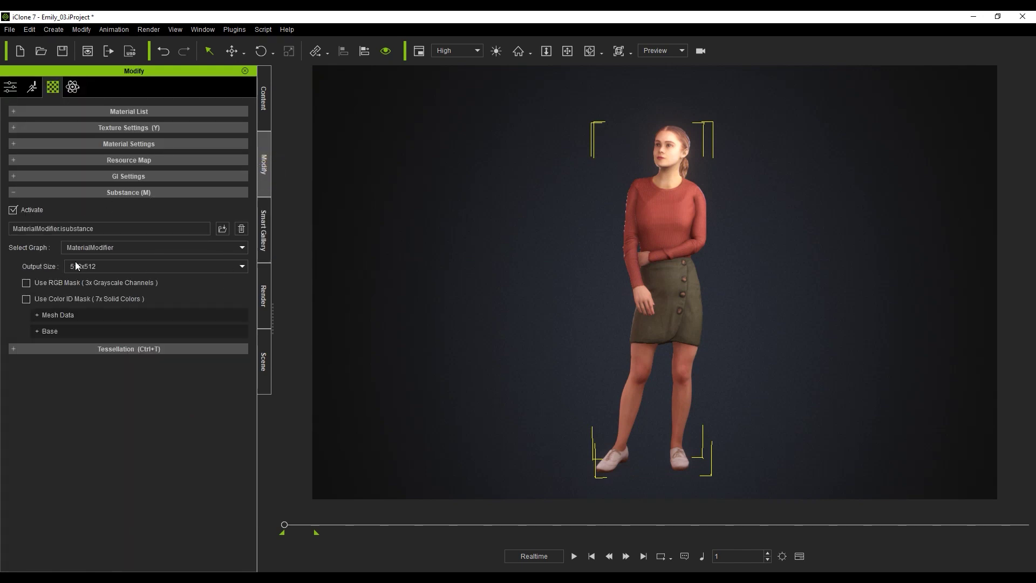
click(235, 267)
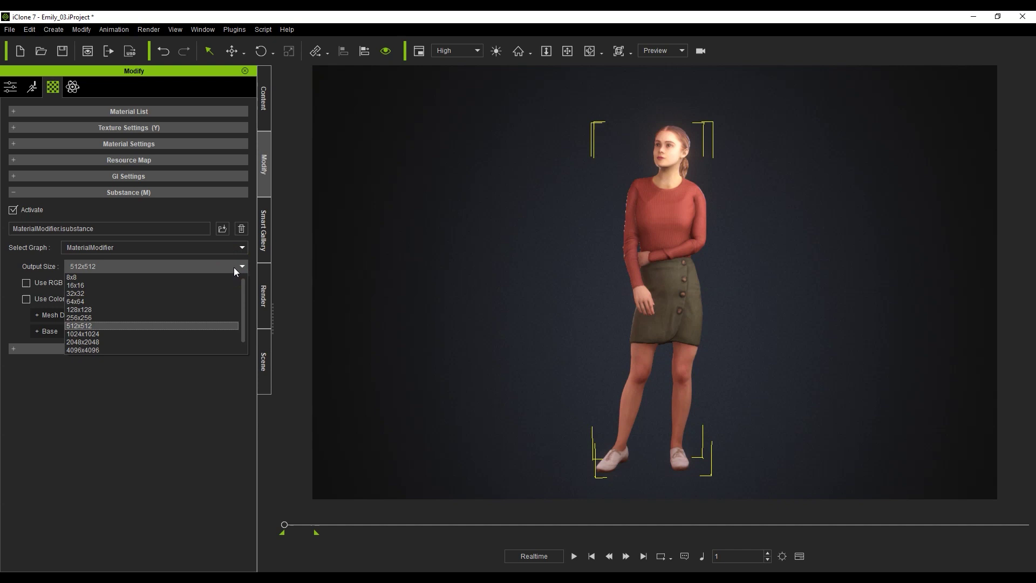
click(211, 340)
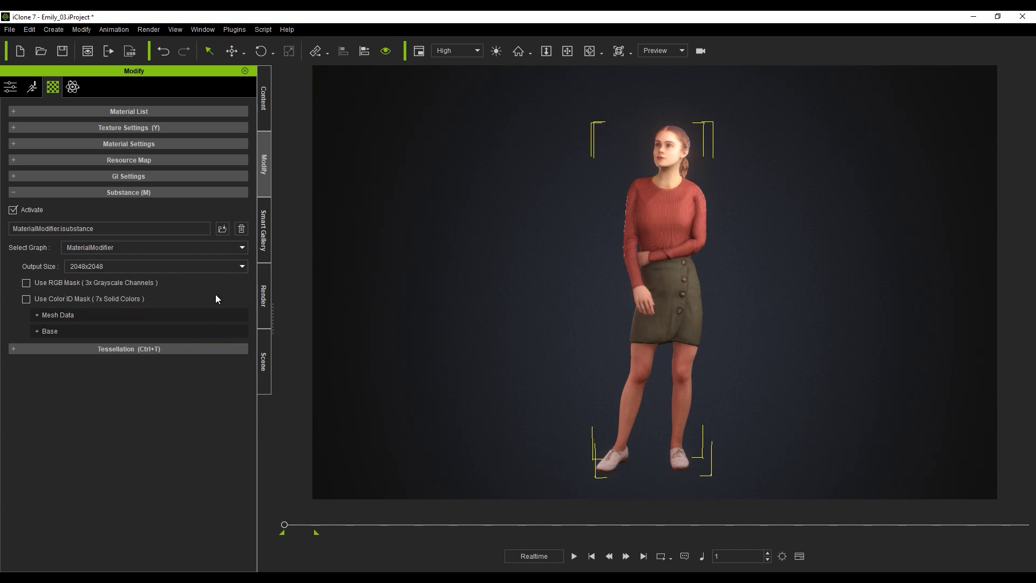
click(43, 315)
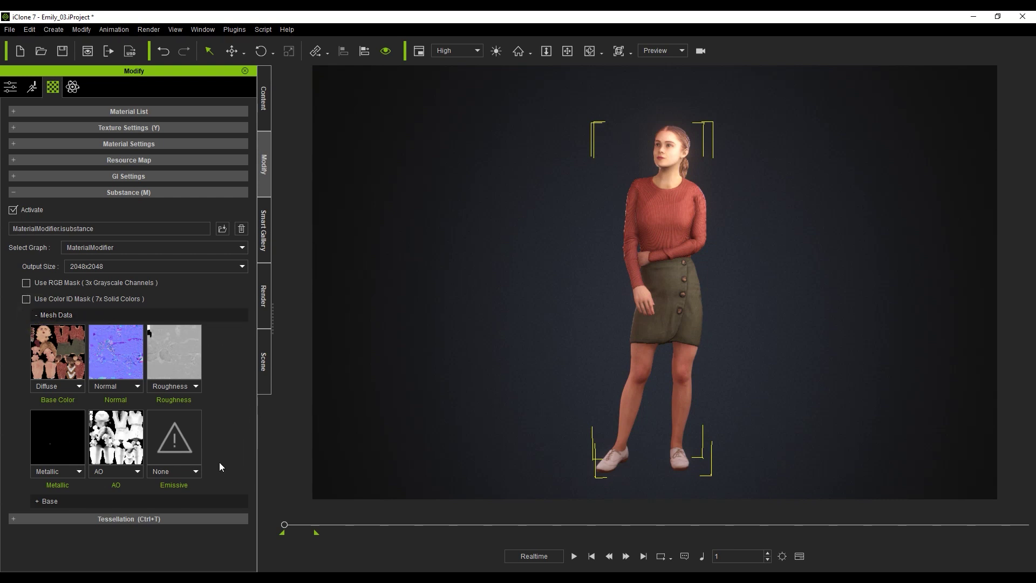
click(49, 283)
scroll(102, 481, down, 2)
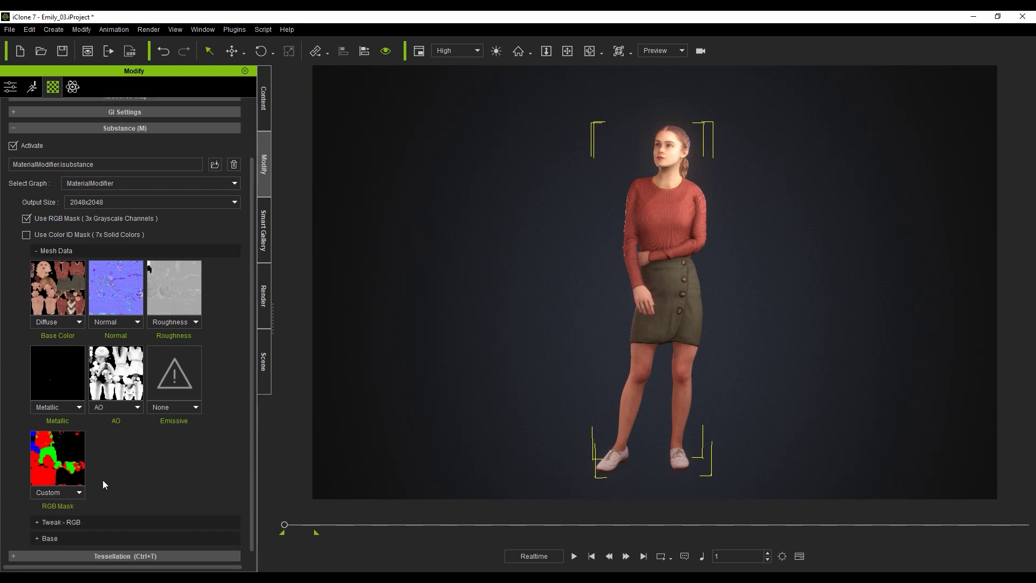
click(88, 235)
scroll(254, 348, down, 1)
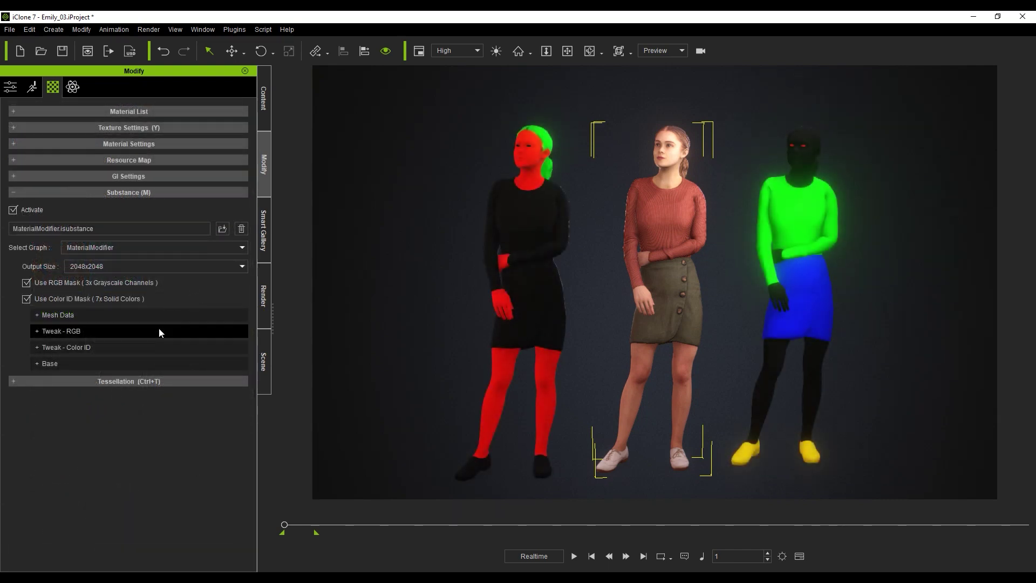
Preview the middle woman's RGB mask under Tweak - RGB, then turn it off.
click(35, 332)
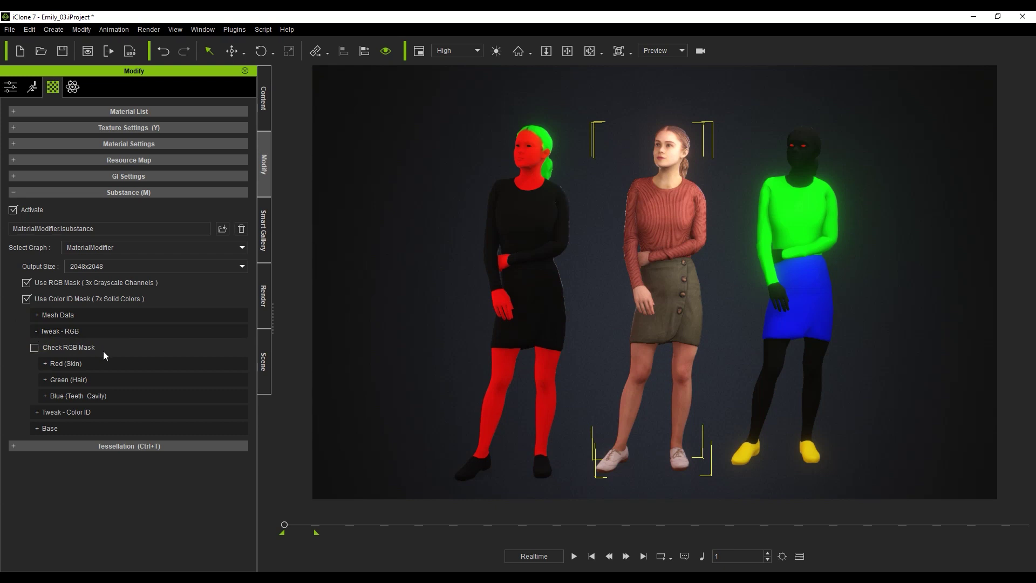
click(84, 348)
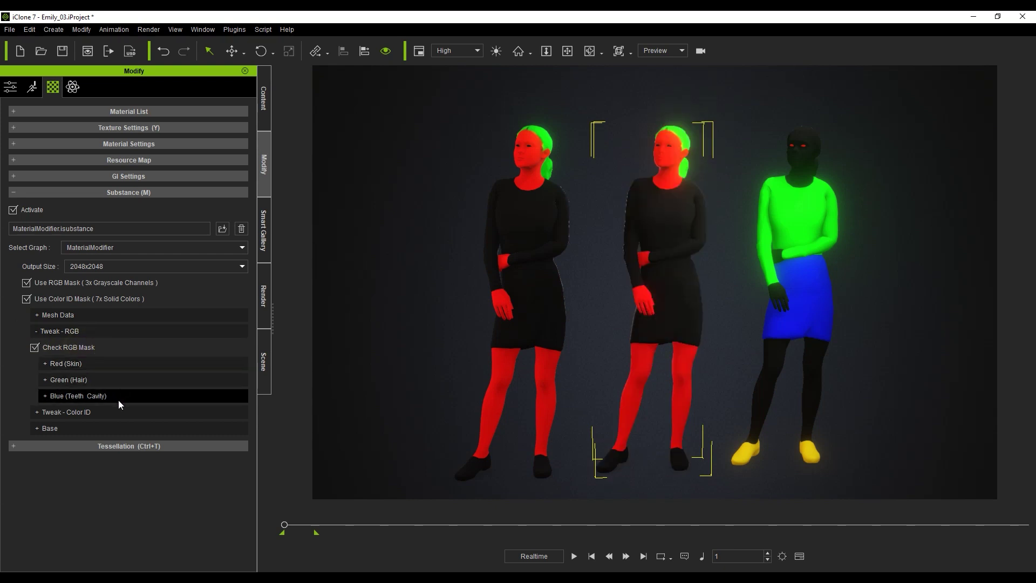
click(84, 348)
click(37, 332)
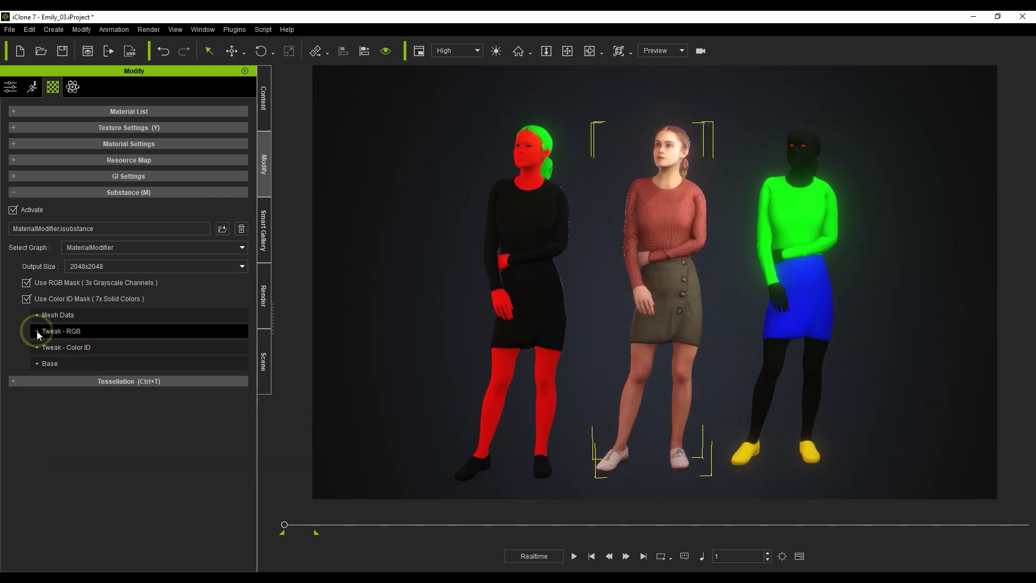
Preview her Color ID mask under Tweak - Color ID, then return to normal textures.
click(83, 348)
click(87, 362)
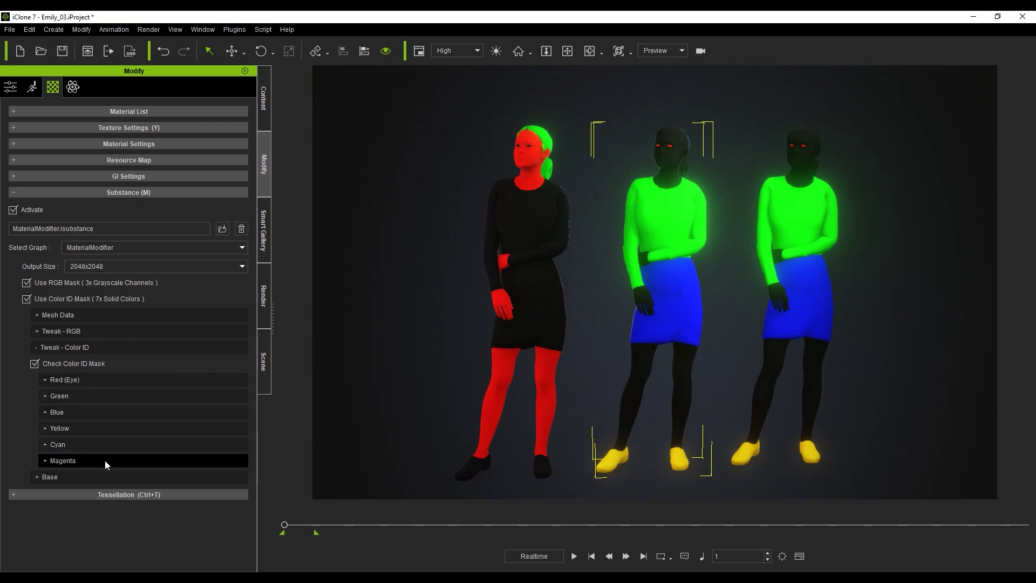
click(95, 365)
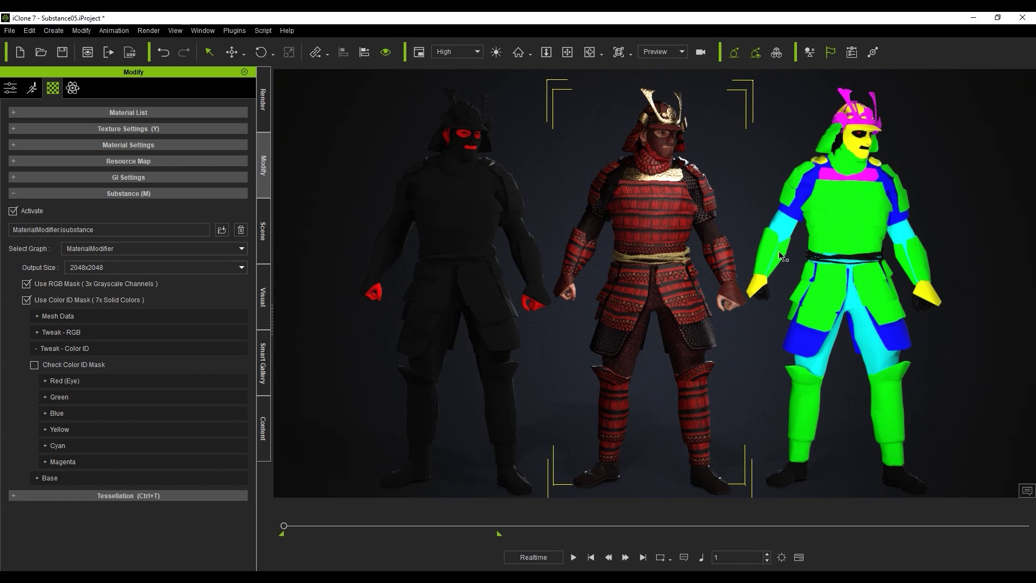
Check the Color ID mask, then set the Base color Luminosity to 0.73 and Hue 0.61.
click(69, 365)
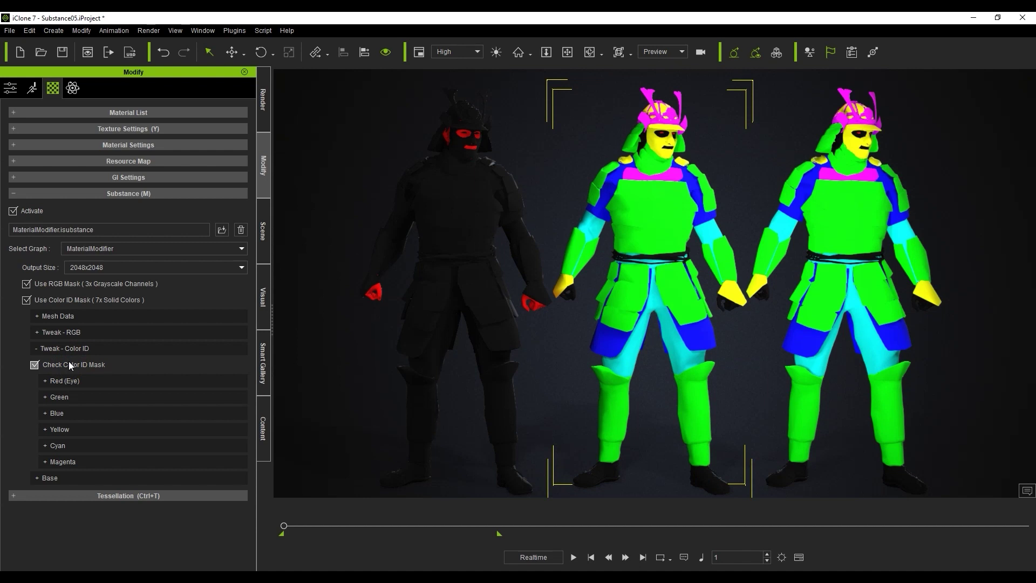
click(69, 363)
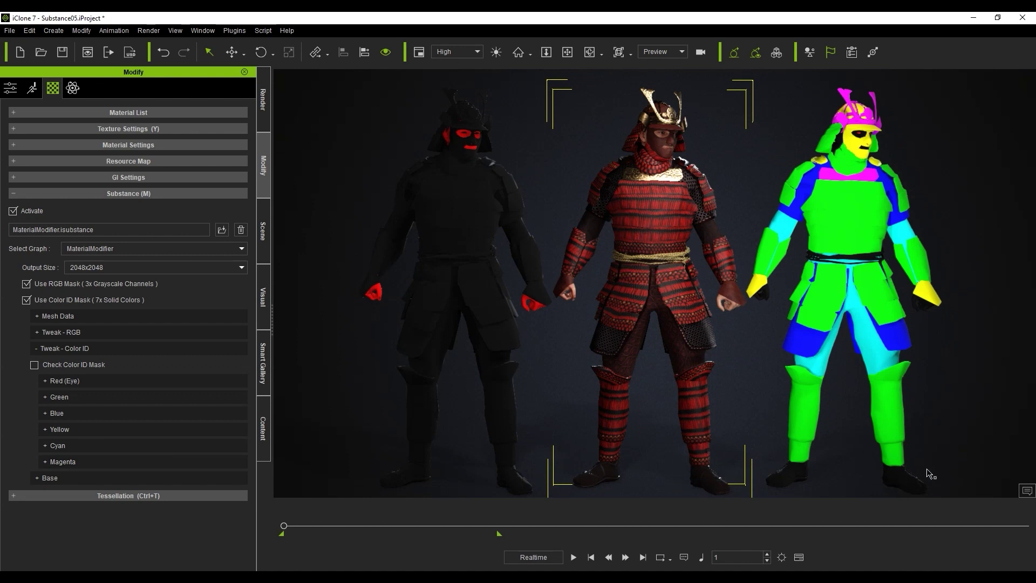
click(40, 478)
scroll(235, 425, down, 5)
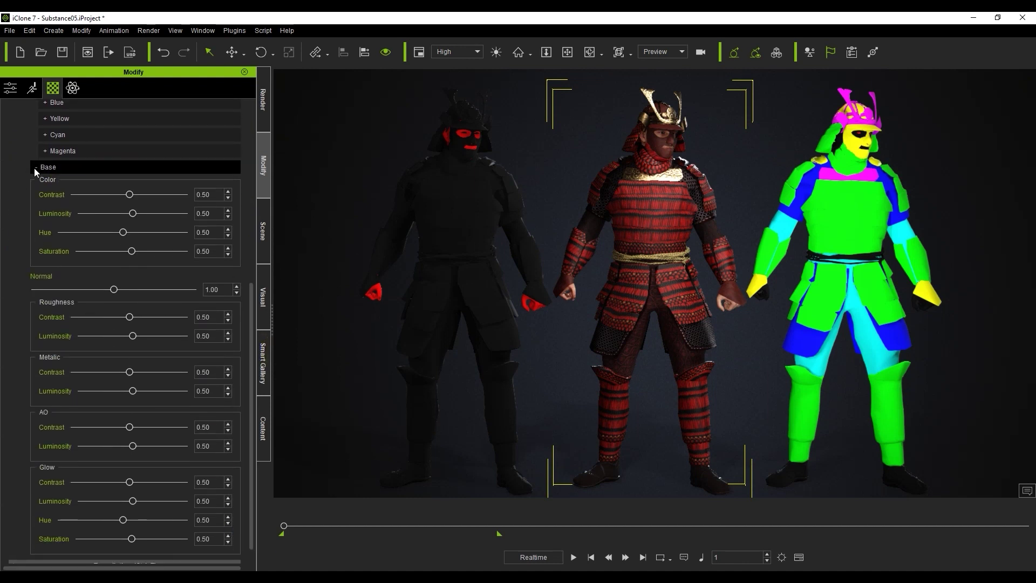
drag(132, 213, 141, 234)
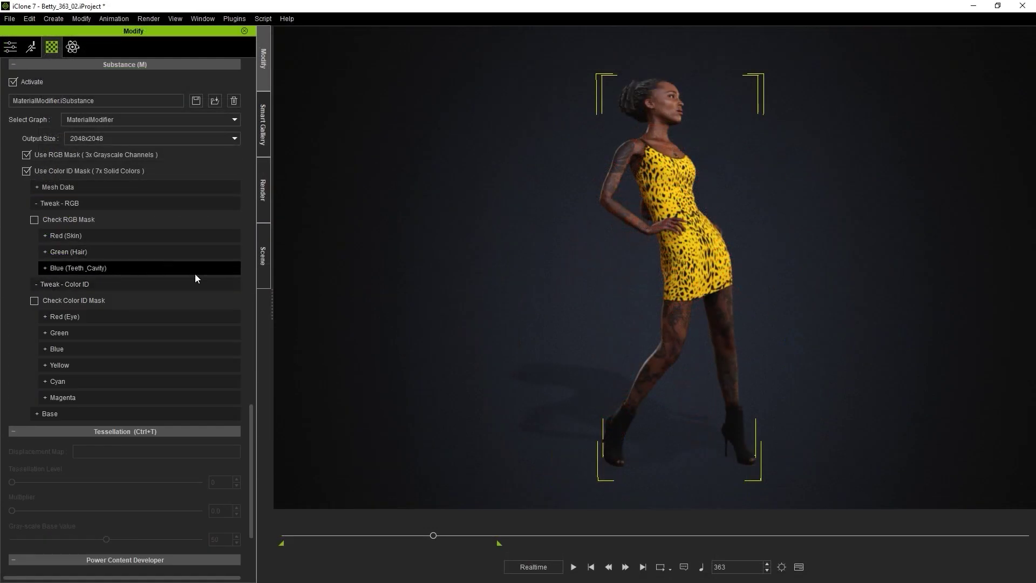
Give the Green color-ID zone Metallic 1.00, lower Roughness and shift the dress colour to pink.
scroll(196, 274, down, 1)
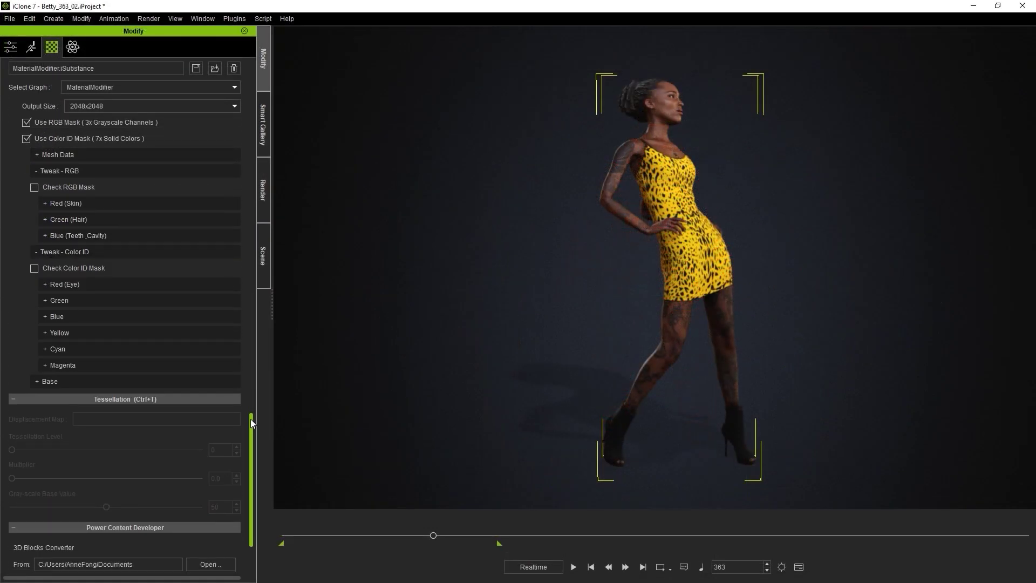
click(92, 267)
click(92, 267)
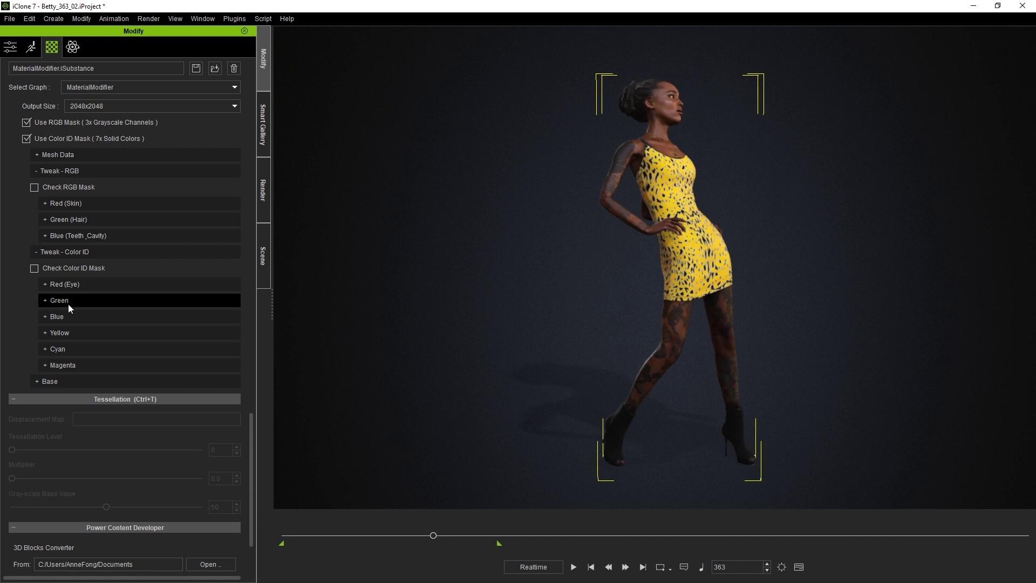
click(164, 297)
scroll(244, 435, down, 8)
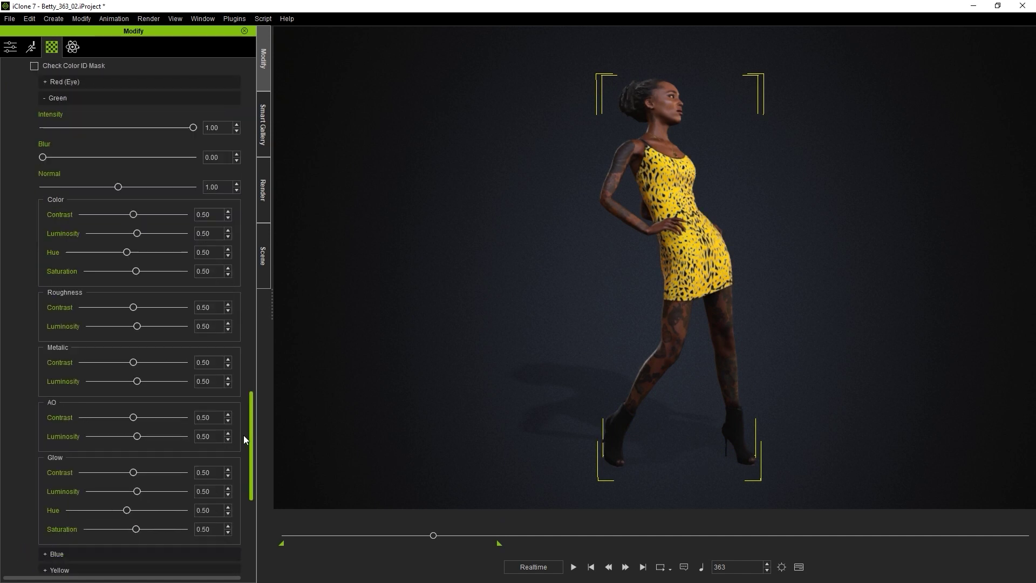
drag(137, 335, 216, 326)
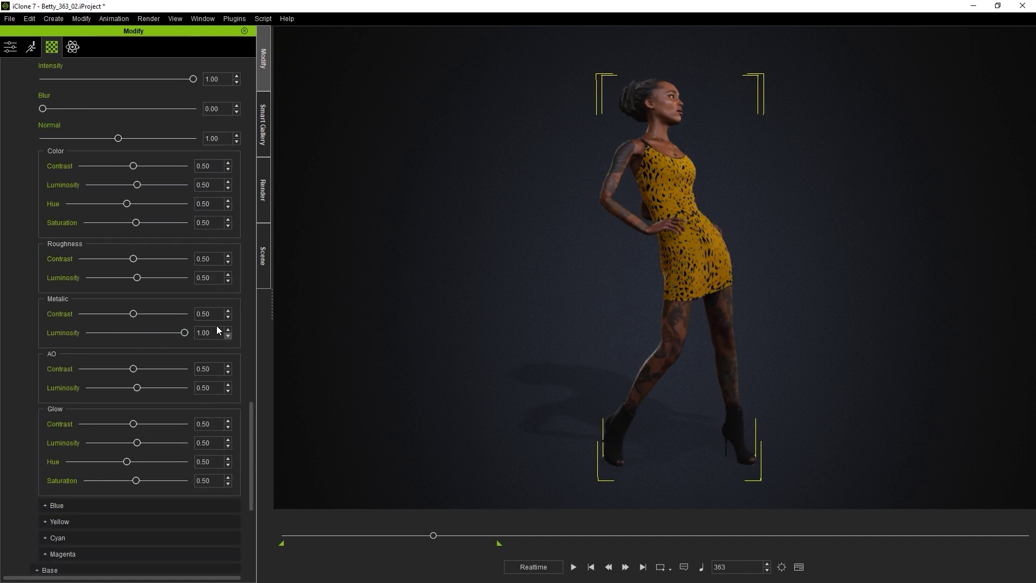
drag(137, 277, 108, 279)
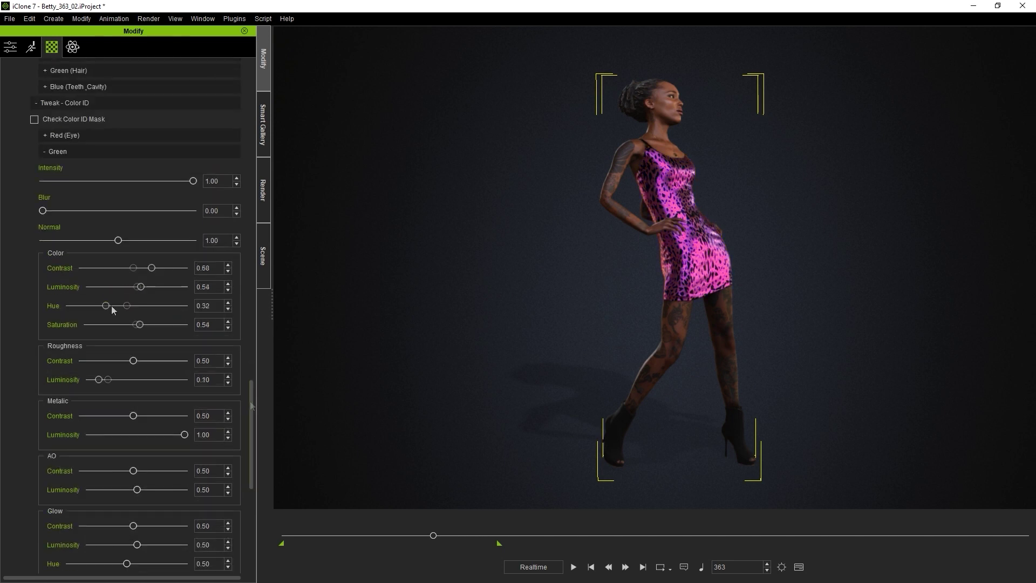
drag(111, 305, 164, 306)
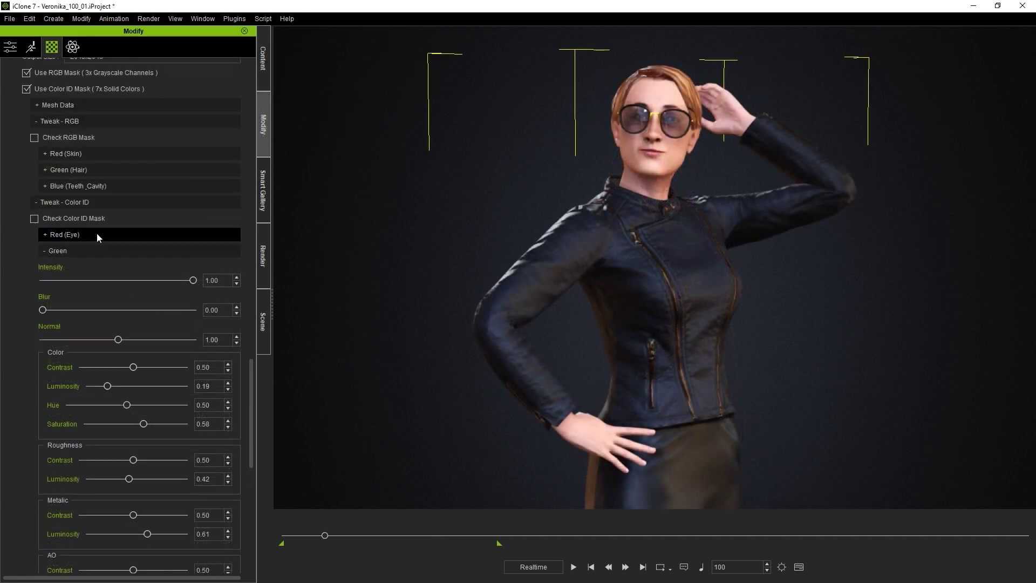
Set the Magenta zone to contrast 0.30, luminosity 0.60, hue 0.87, saturation 0.88, metallic 1.00.
click(75, 218)
click(76, 218)
click(61, 250)
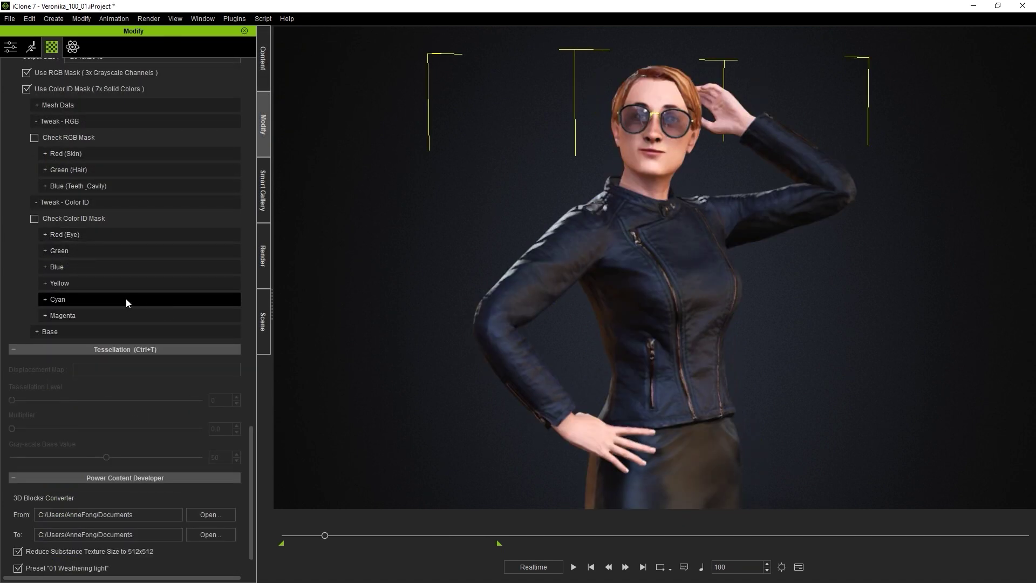
click(127, 316)
drag(251, 397, 250, 429)
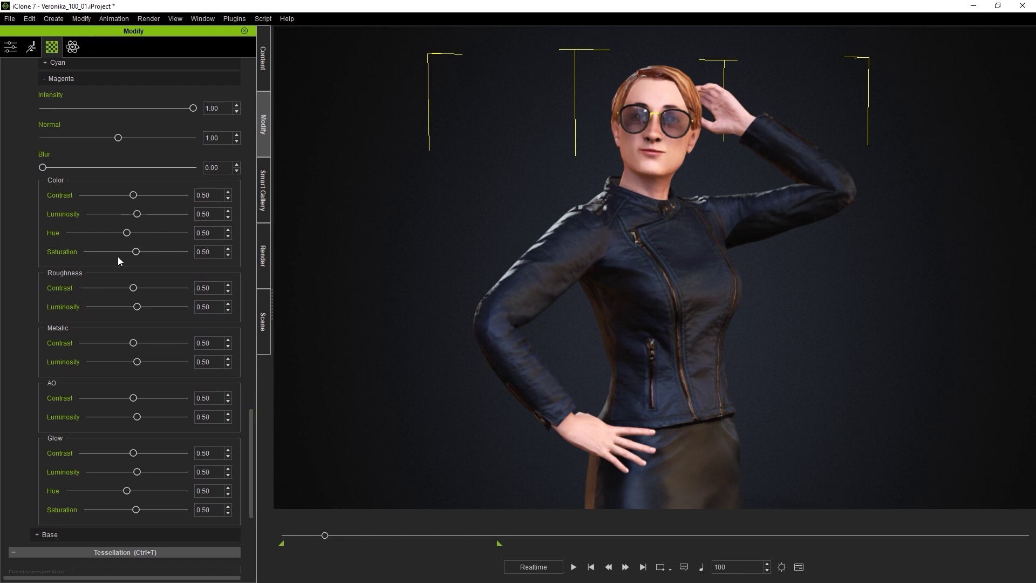
drag(142, 255, 174, 255)
drag(127, 233, 169, 234)
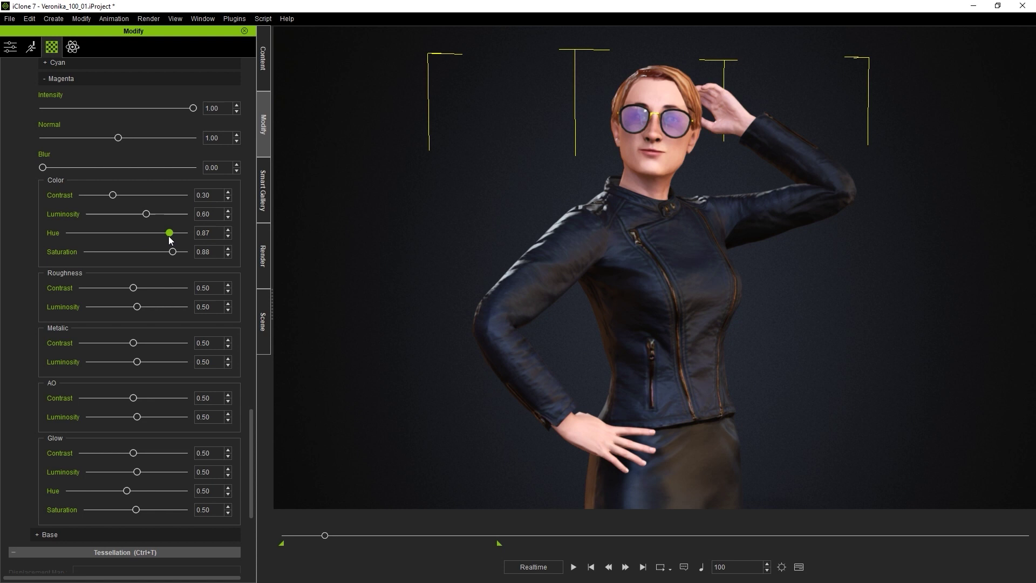
drag(137, 362, 195, 366)
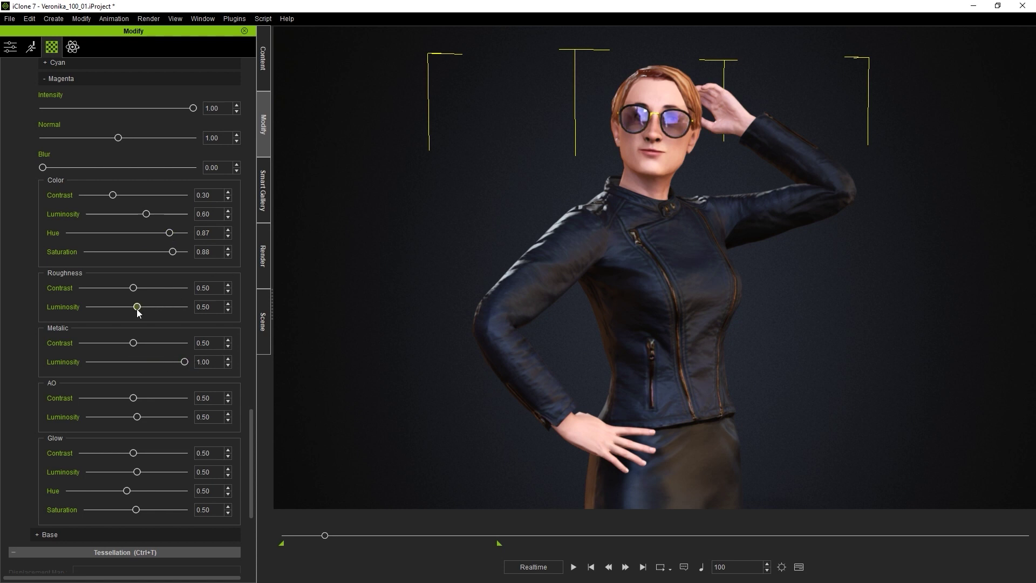
mouse_move(137, 306)
mouse_down()
mouse_move(124, 306)
mouse_move(163, 307)
mouse_move(136, 312)
mouse_up()
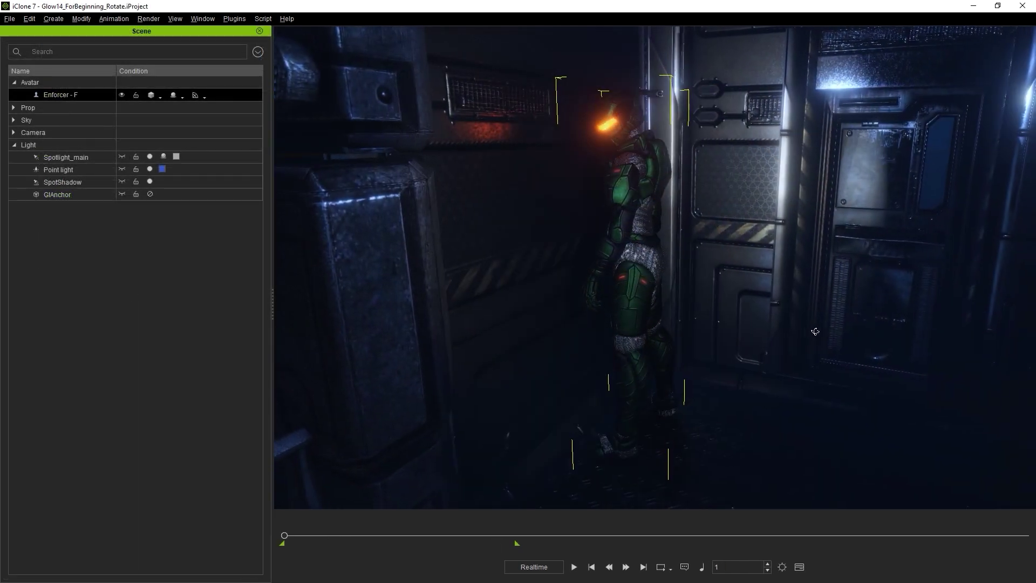
Orbit around the armored character and shift the Red (Eye) Glow Hue to about 0.53 for a yellow glow.
drag(815, 331, 747, 331)
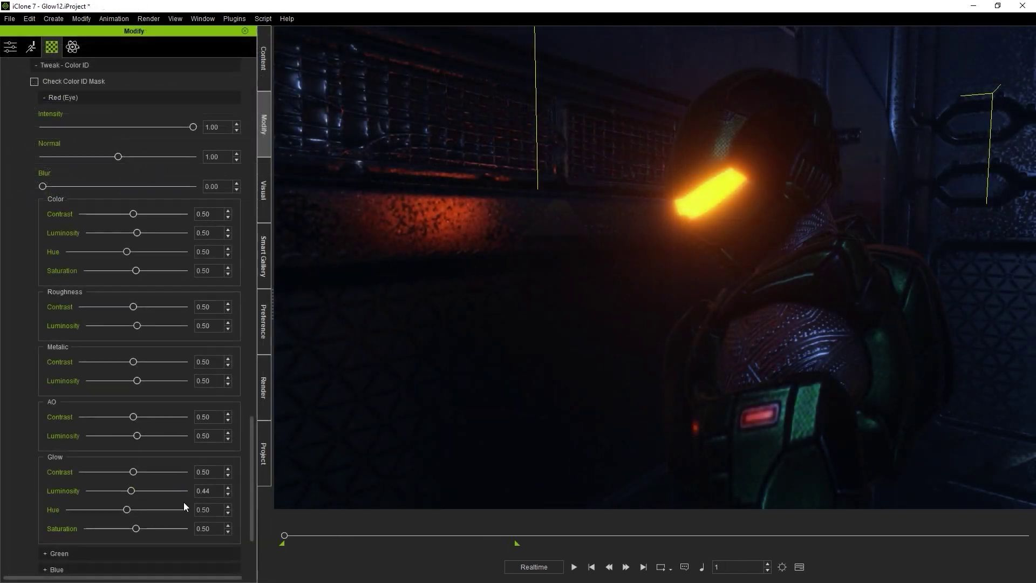
mouse_move(130, 509)
mouse_down()
mouse_move(75, 510)
mouse_move(133, 517)
mouse_up()
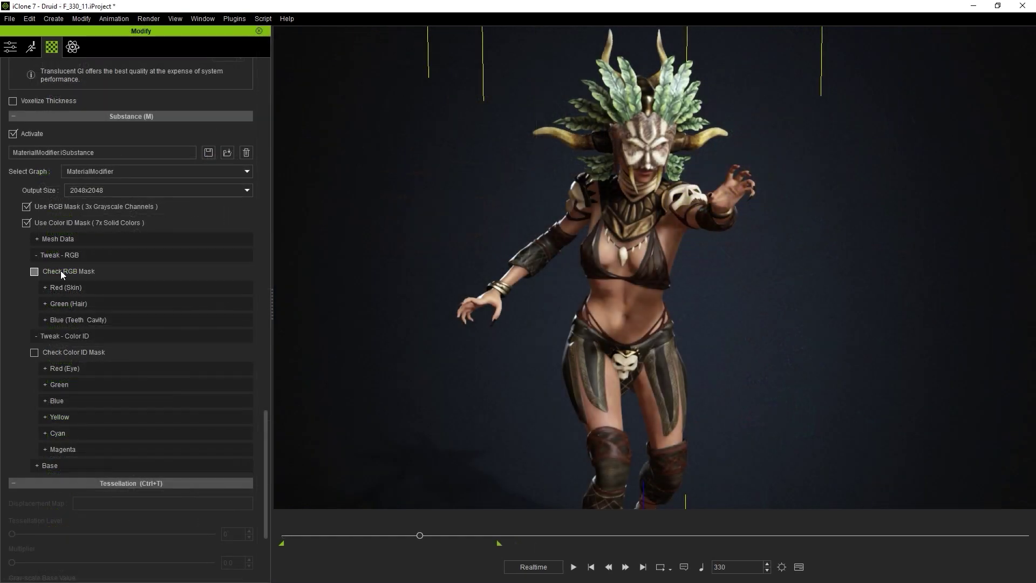
Preview the Druid's RGB mask, then darken the Red (Skin) colour luminosity.
click(61, 272)
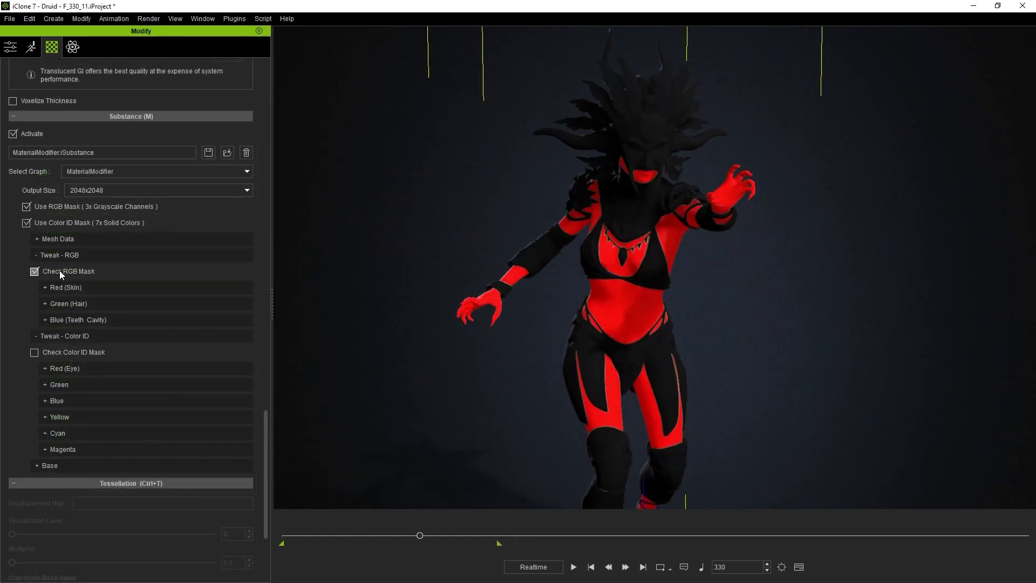
click(59, 271)
click(63, 288)
drag(266, 349, 271, 396)
drag(143, 194, 113, 203)
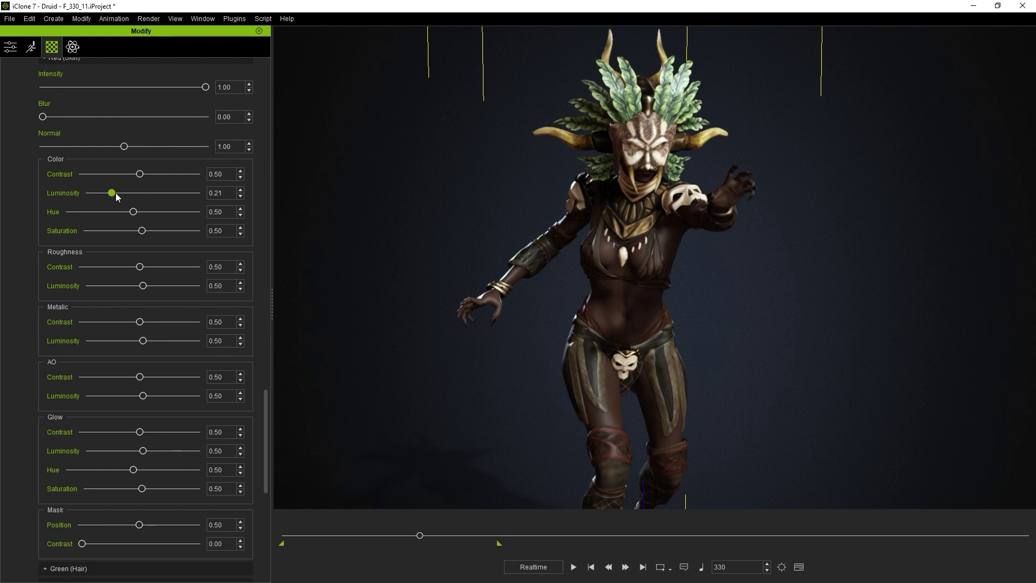
click(117, 196)
Make the Druid's skin more saturated and metallic, with lower roughness.
drag(140, 231, 147, 232)
mouse_move(513, 343)
right_down()
mouse_move(671, 335)
mouse_move(351, 331)
mouse_move(522, 340)
right_up()
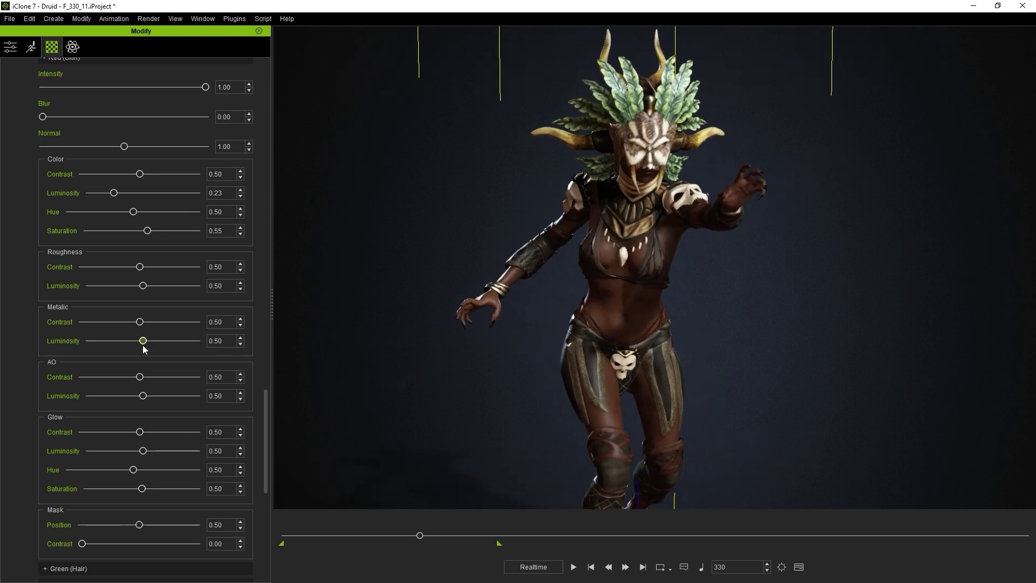
drag(161, 345, 168, 342)
drag(142, 286, 130, 287)
Rebalance skin brightness and saturation, then set Metallic Luminosity 0.85 and Roughness Luminosity 0.30.
drag(148, 230, 133, 197)
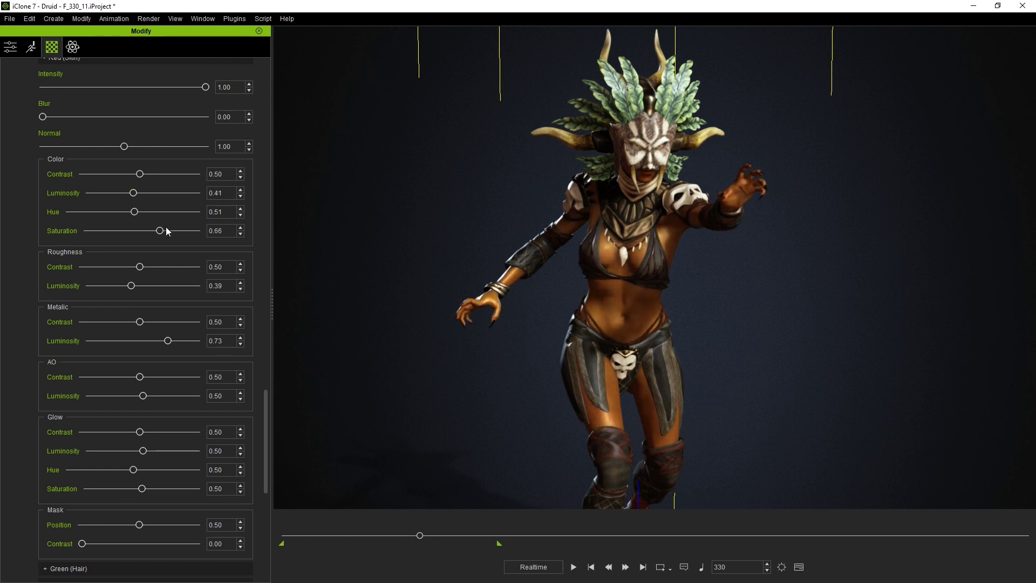
drag(161, 230, 153, 233)
drag(168, 341, 180, 341)
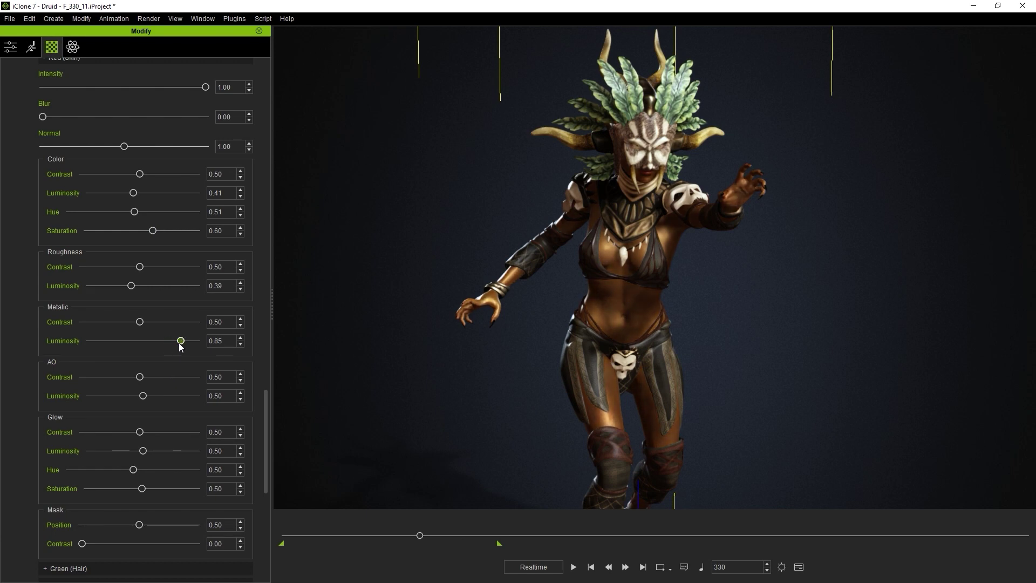
drag(131, 285, 122, 286)
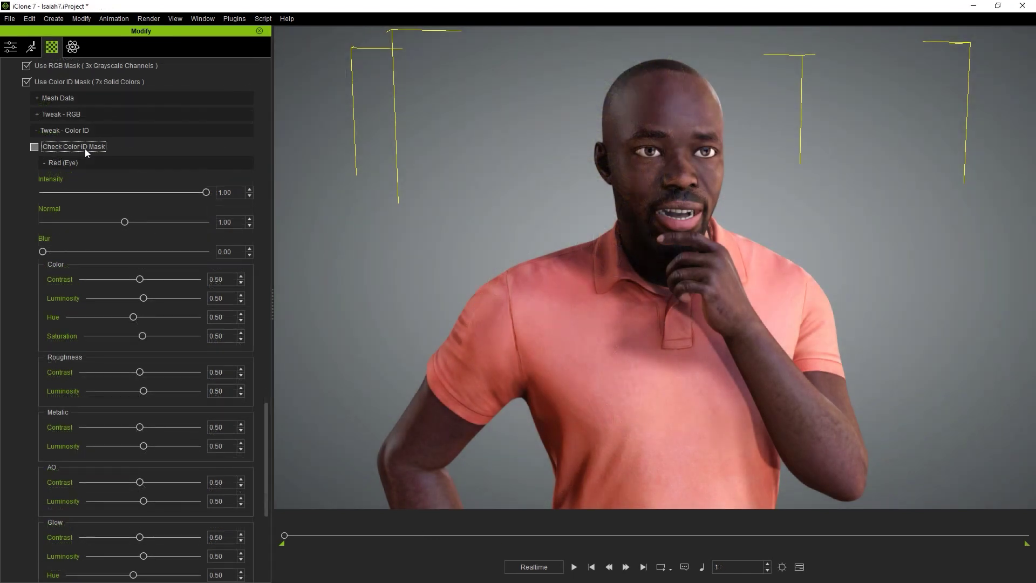
Check the man's Color ID mask, then lower the Red (Eye) colour luminosity.
click(86, 149)
click(34, 146)
mouse_move(144, 301)
mouse_down()
mouse_move(113, 303)
mouse_move(160, 308)
mouse_move(128, 310)
mouse_up()
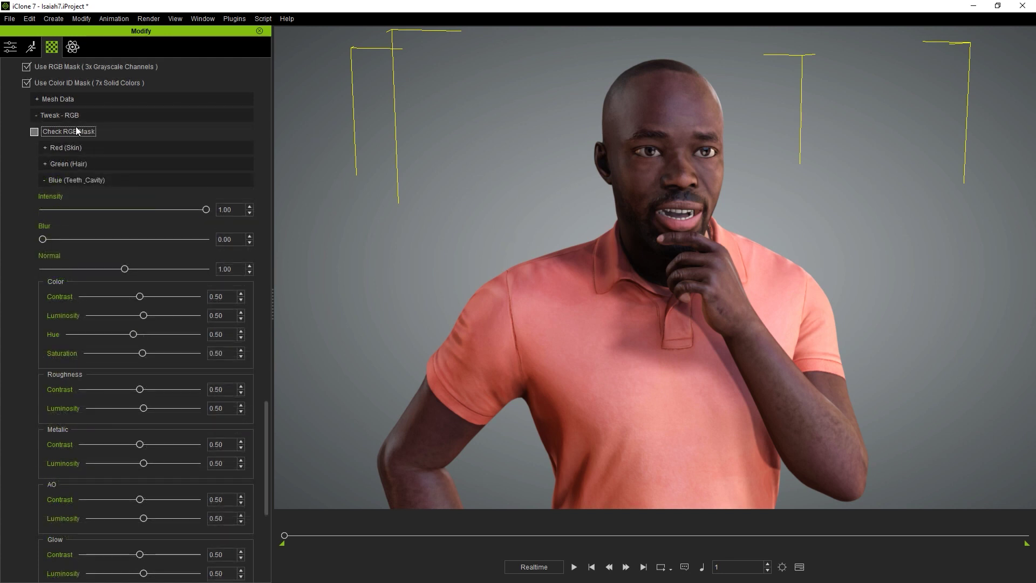
Check the RGB mask, then lower the Blue (Teeth Cavity) colour luminosity.
click(76, 130)
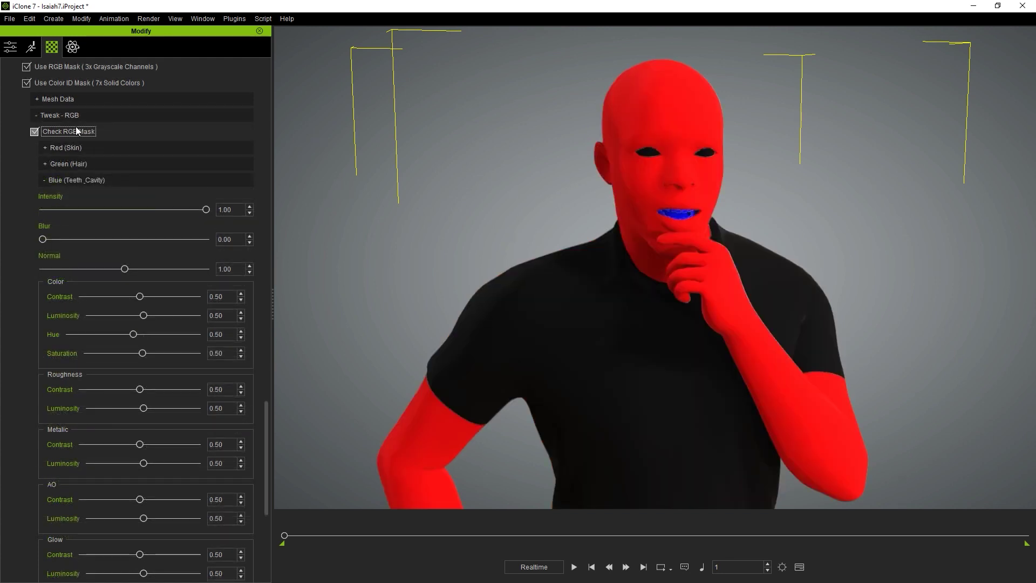
click(76, 131)
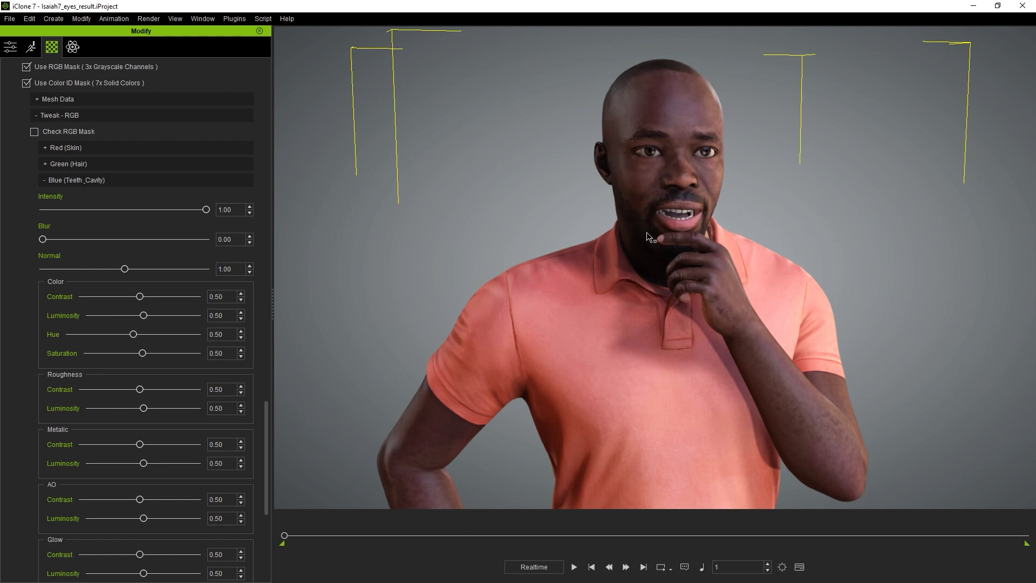
drag(143, 316, 185, 318)
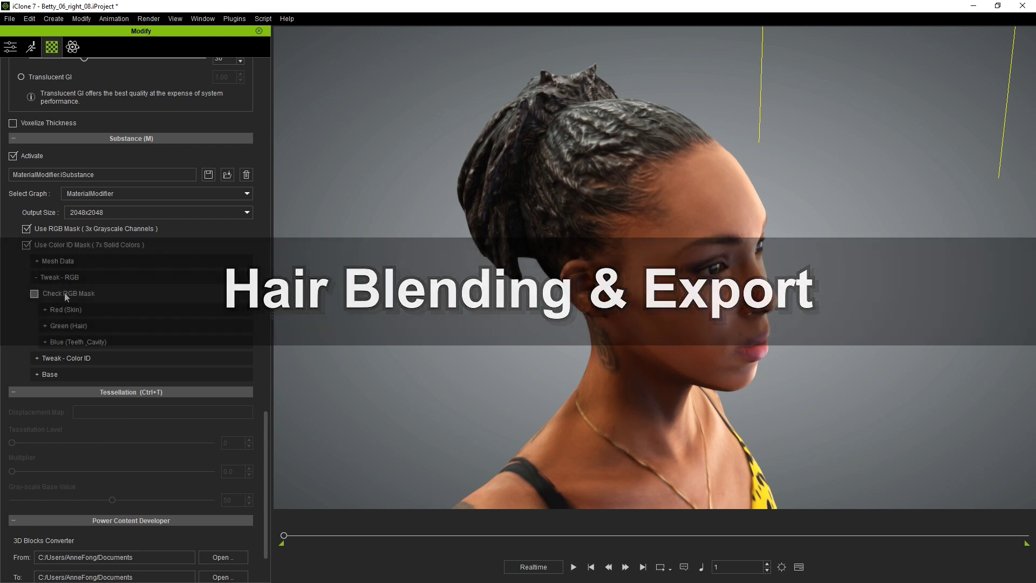
Tint the braided woman's Green (Hair) red with more saturation, a hue shift, brighter colour and moved mask position.
click(64, 293)
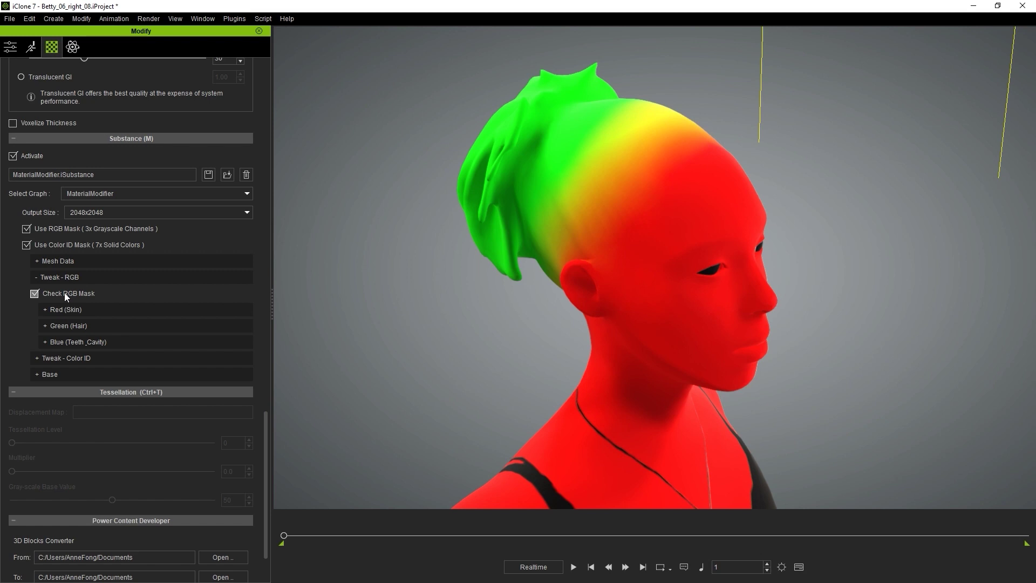
click(64, 293)
click(57, 327)
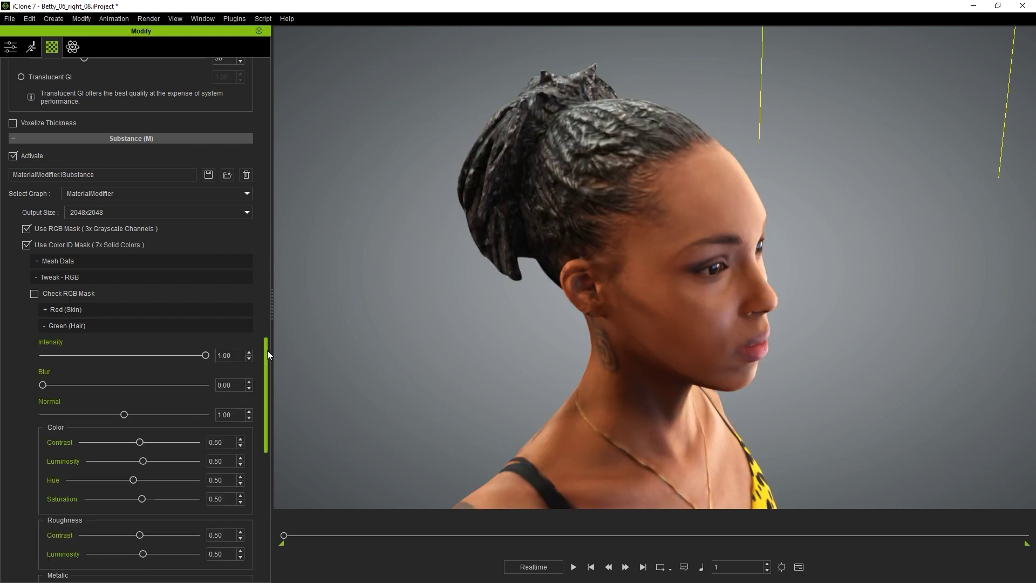
drag(267, 351, 267, 390)
drag(142, 316, 186, 320)
drag(143, 277, 192, 302)
drag(266, 391, 267, 431)
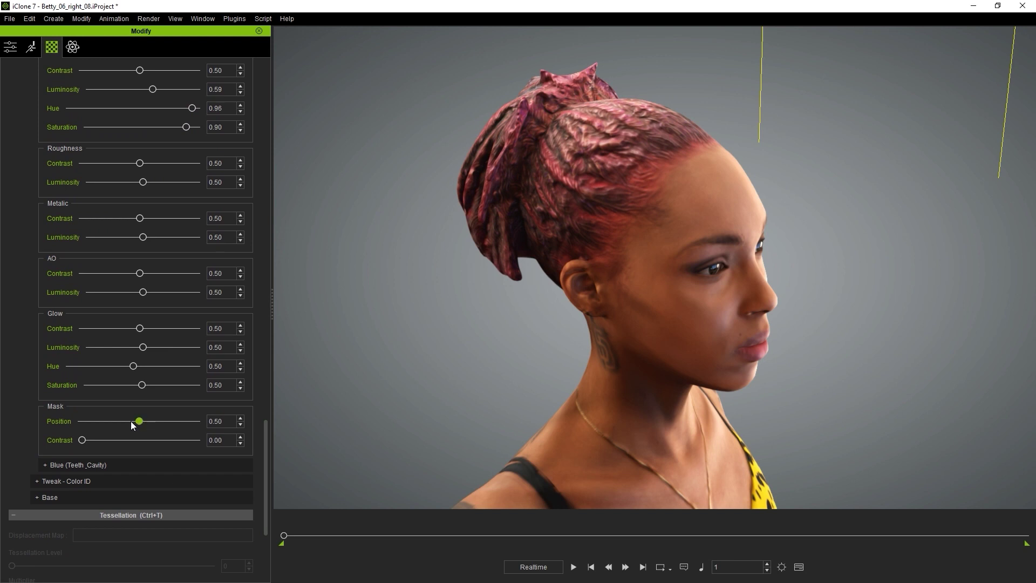
drag(115, 426, 197, 443)
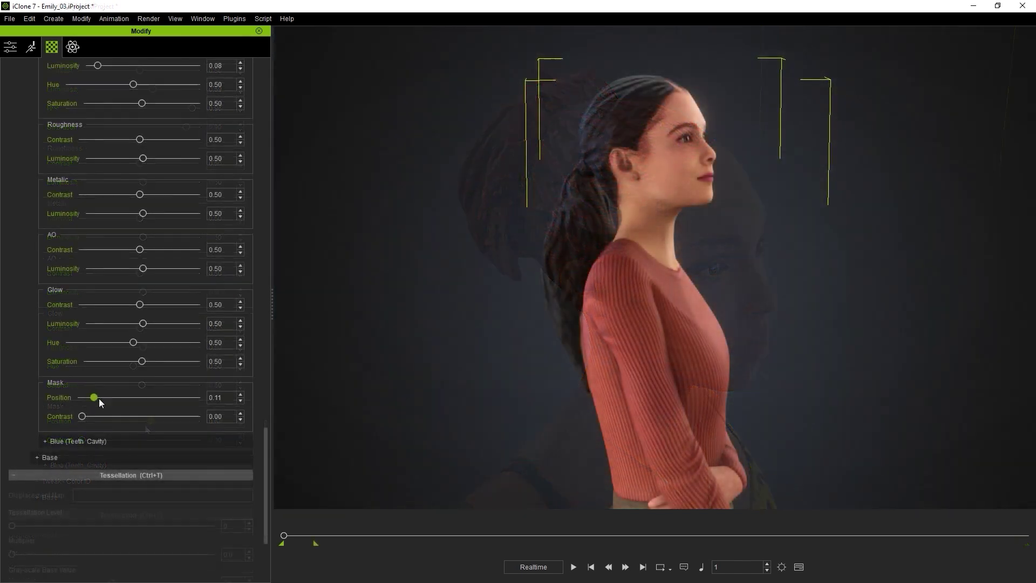
On the ponytailed woman, adjust hair mask position, raise Blur to 2.68 and Color Luminosity to 0.41.
mouse_move(98, 398)
mouse_down()
mouse_move(184, 399)
mouse_move(100, 403)
mouse_up()
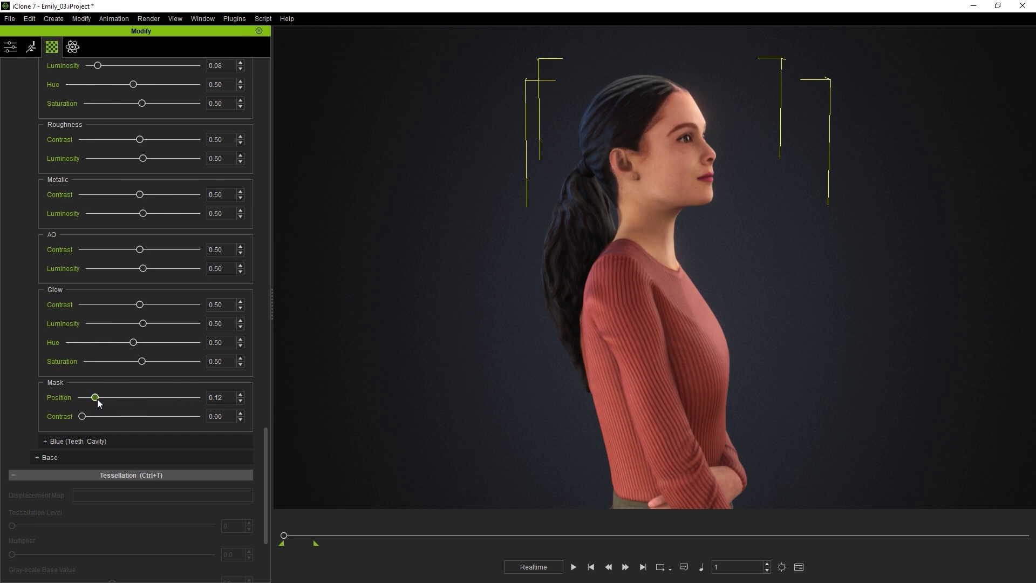
drag(264, 438, 260, 345)
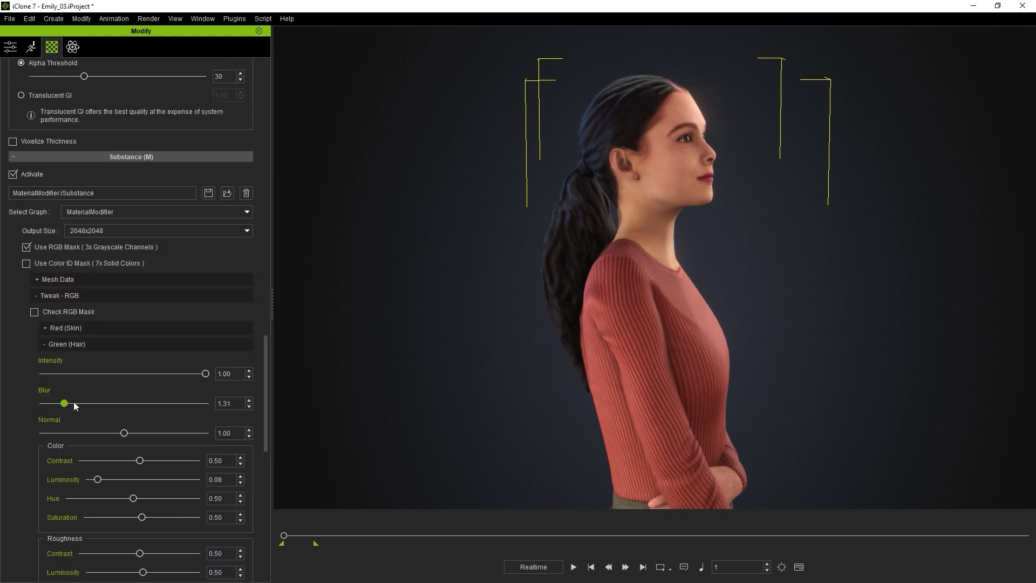
mouse_move(74, 402)
mouse_down()
mouse_move(116, 403)
mouse_move(89, 407)
mouse_up()
drag(267, 380, 255, 399)
drag(97, 351, 97, 375)
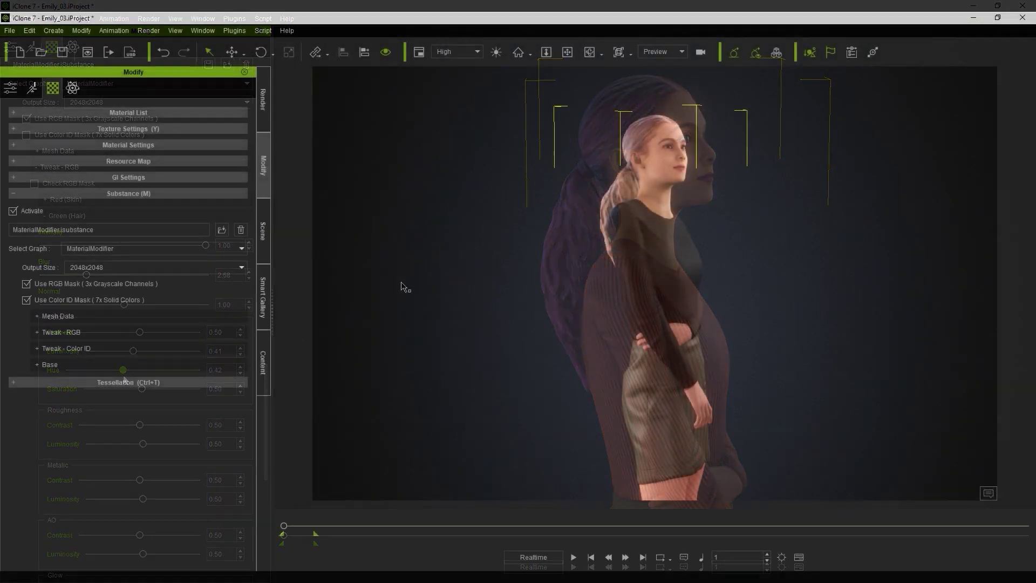
Set substance output to 4096x4096 and set up an Unreal-preset FBX export for frame range 1–722.
click(241, 267)
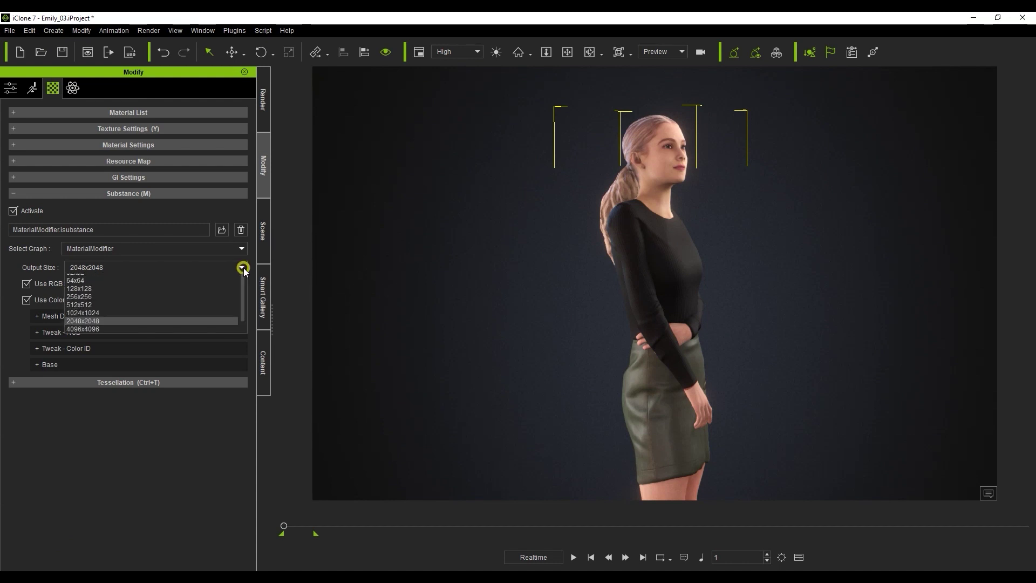
click(108, 351)
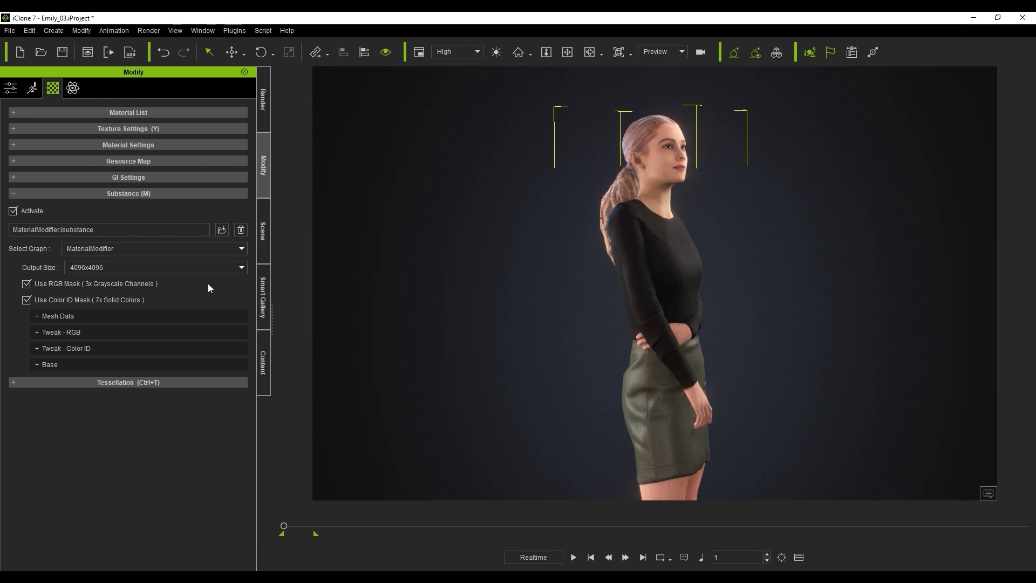
click(10, 30)
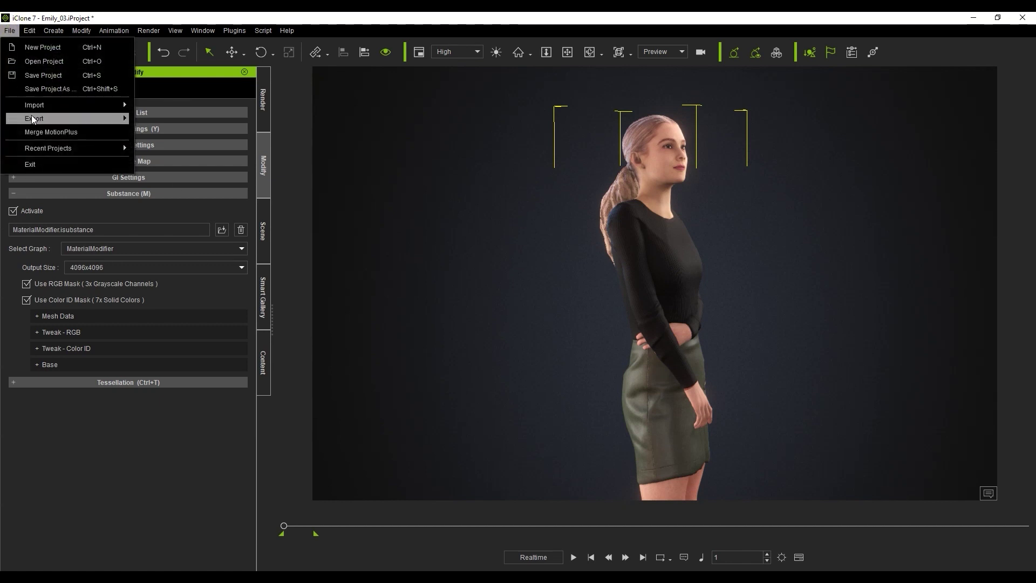
mouse_move(94, 121)
click(196, 136)
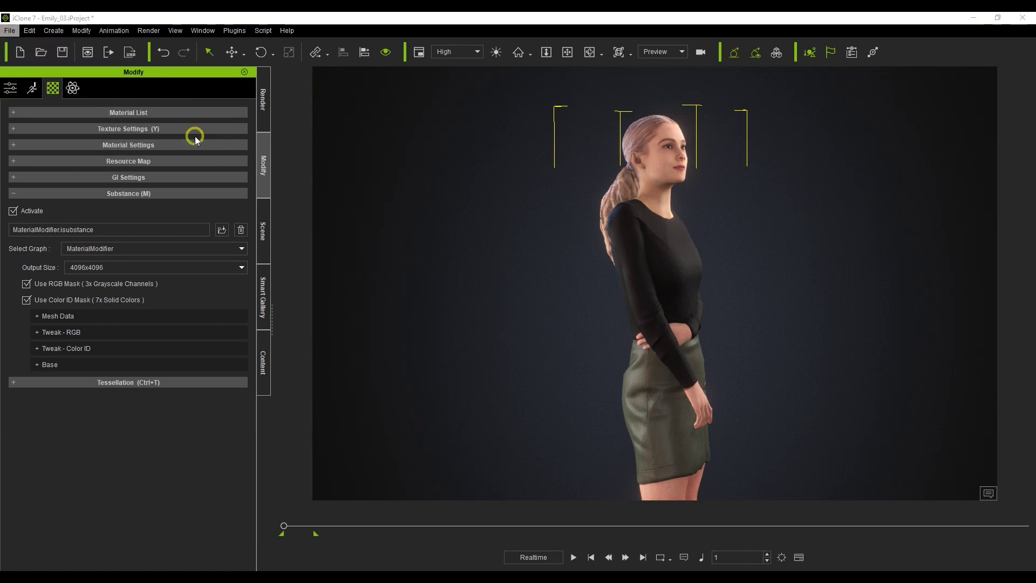
click(274, 184)
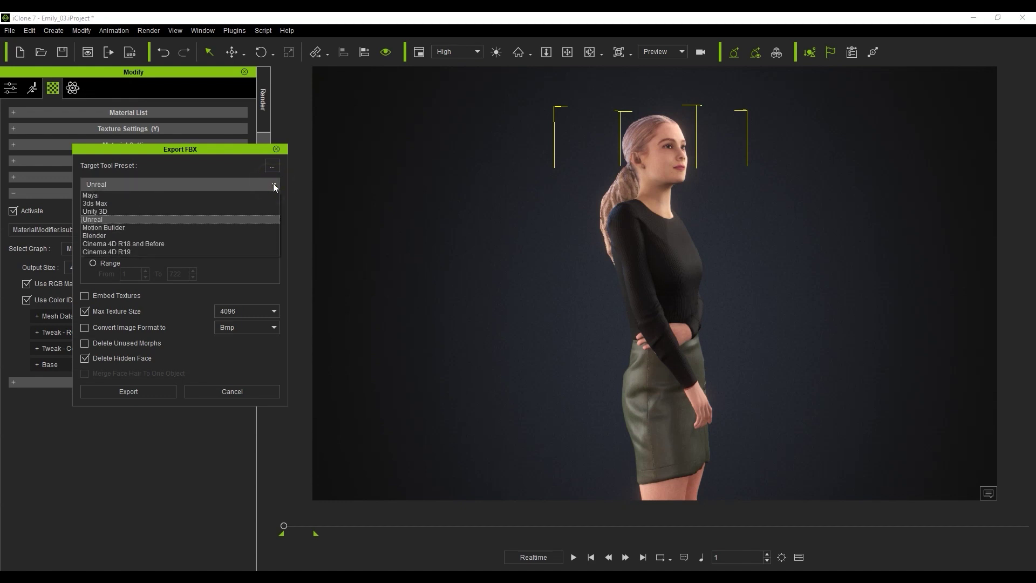
click(274, 185)
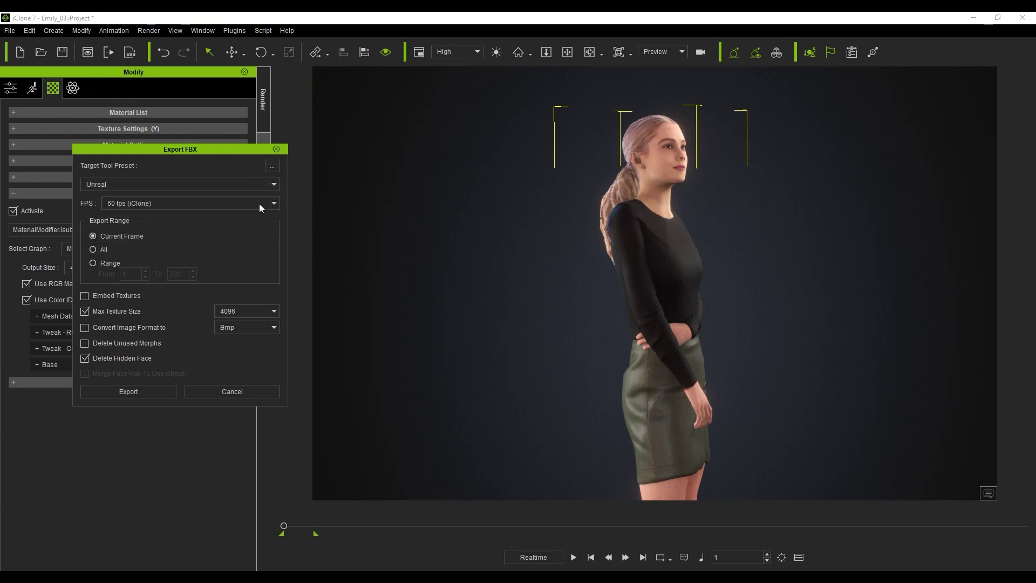
click(109, 264)
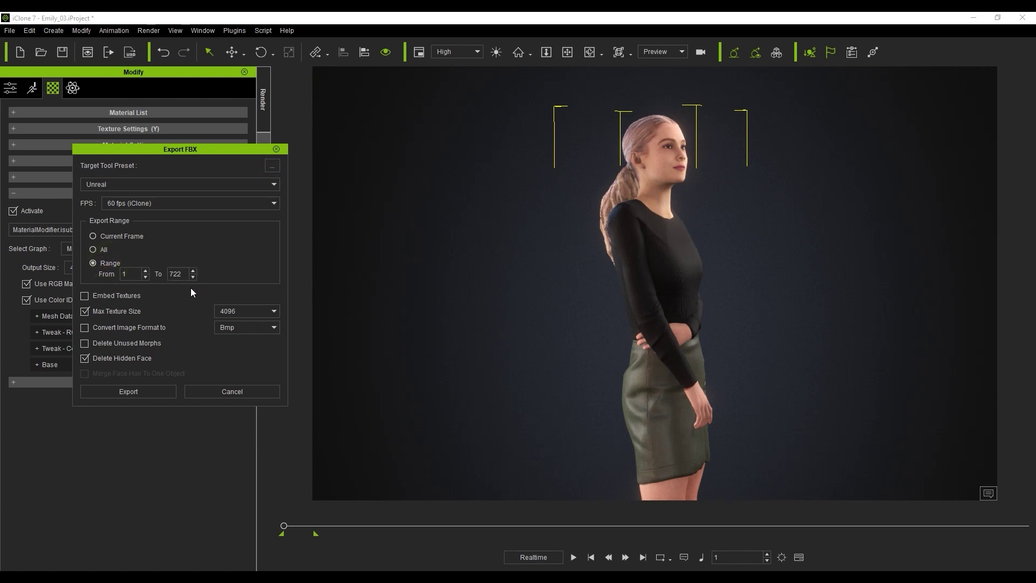